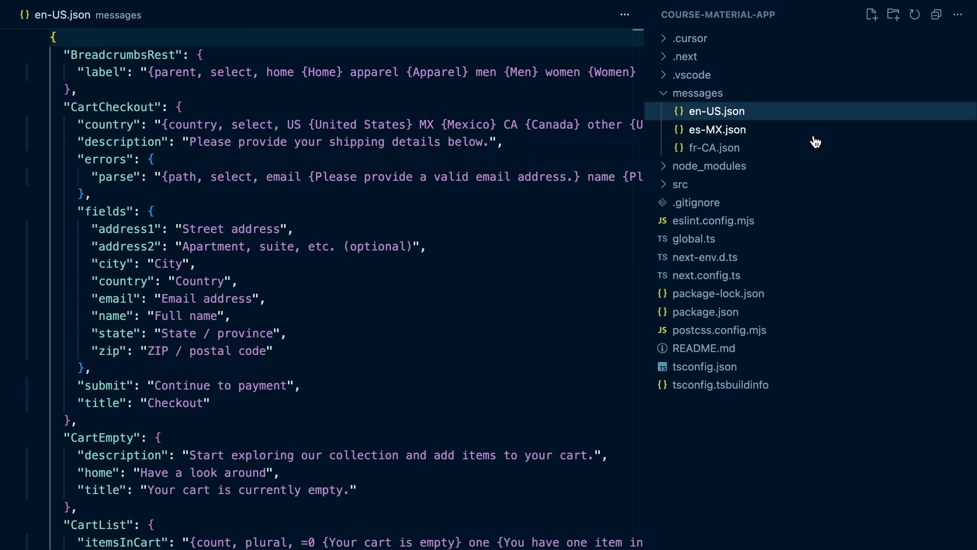
Delete the es-MX.json and fr-CA.json files from the messages folder.
click(693, 423)
right_click(773, 135)
click(692, 417)
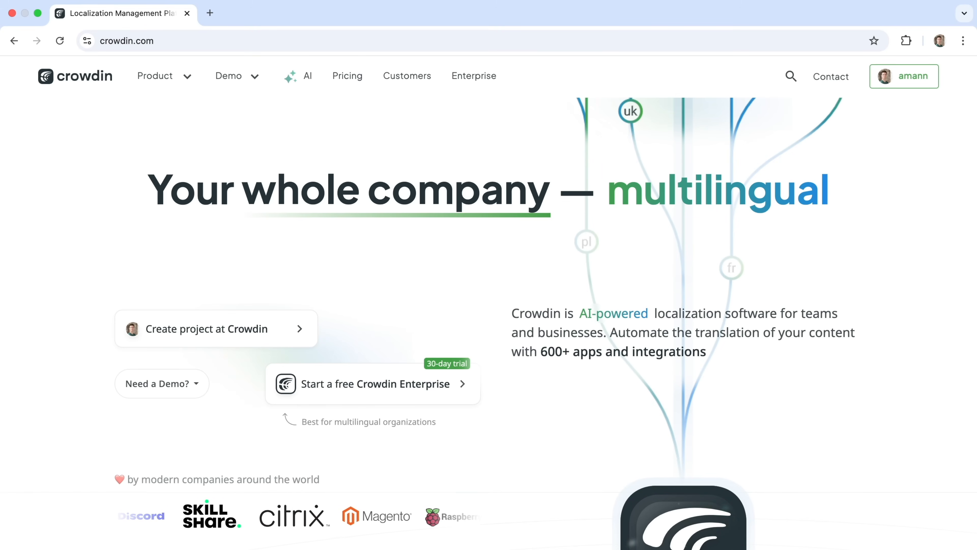
Switch to the Crowdin website in the browser and review its AI localization page and the Free plan on the pricing page.
click(620, 319)
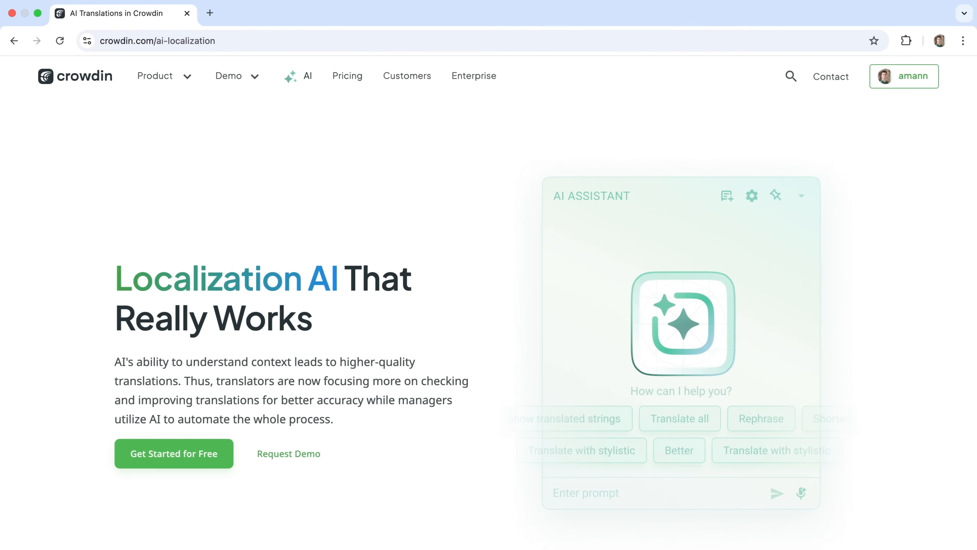
double_click(270, 355)
click(347, 75)
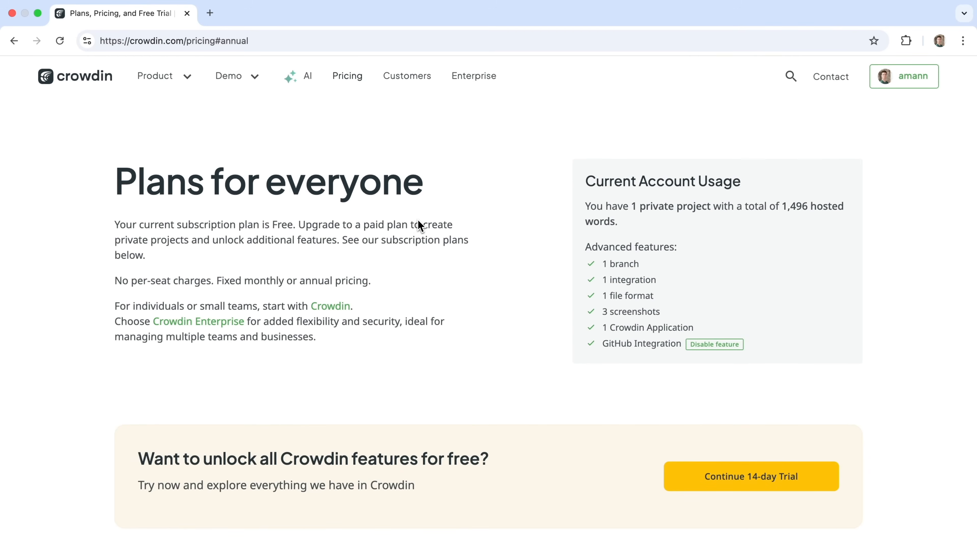
scroll(416, 224, down, 10)
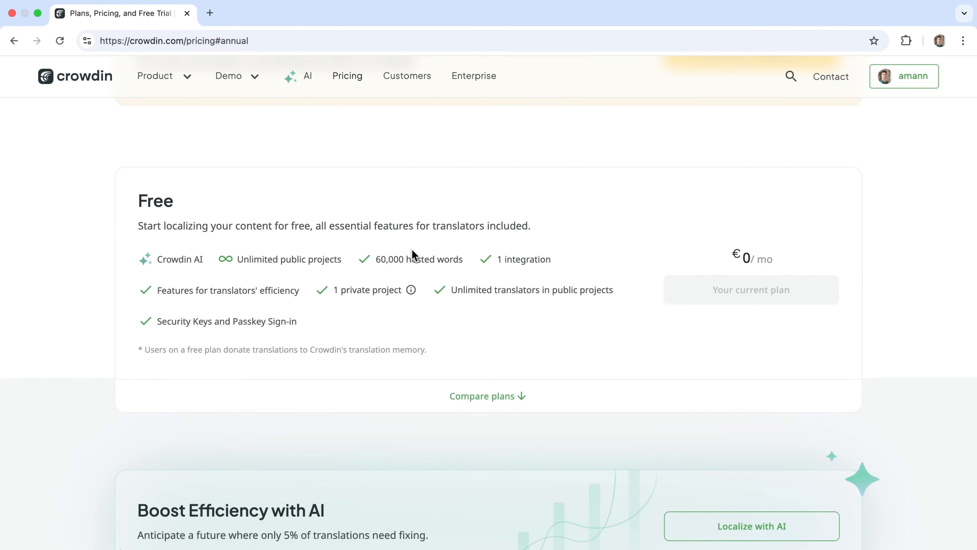
triple_click(416, 257)
click(171, 271)
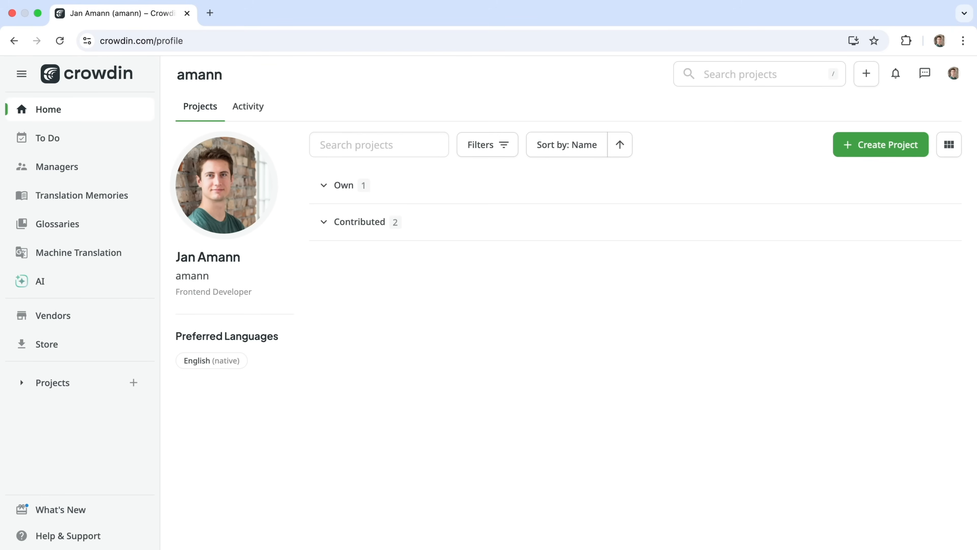
Start a new private Crowdin project named "Paradigm store" with English, United States as the source language.
click(892, 151)
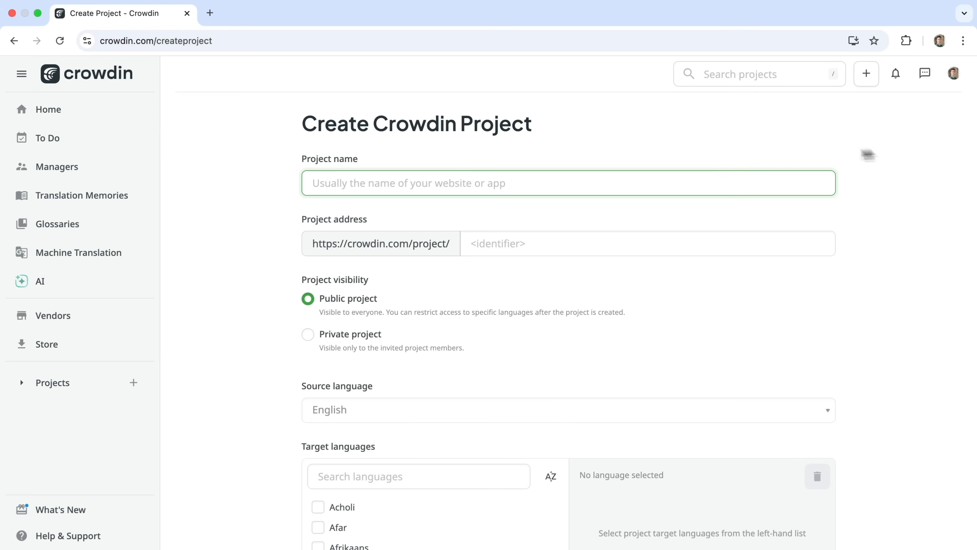
text(Paradigm store)
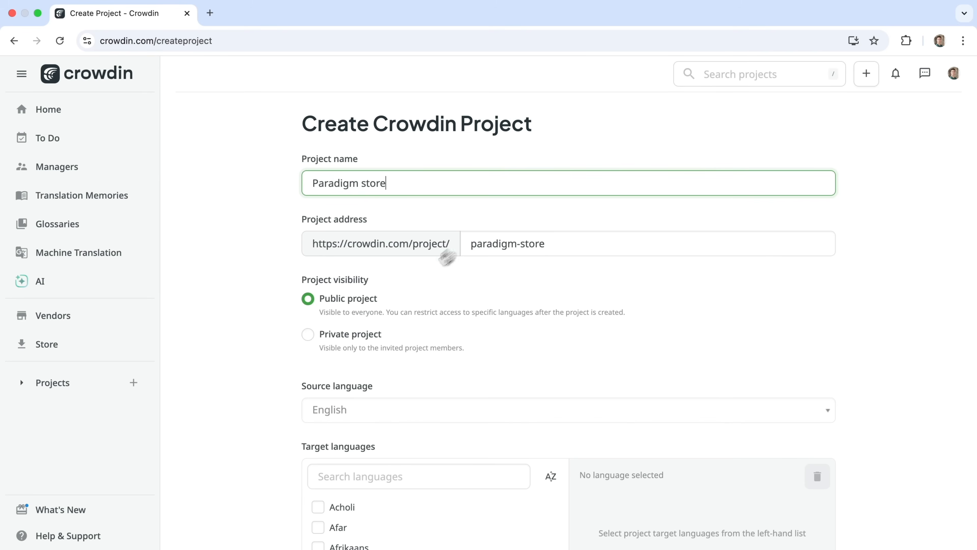
click(354, 339)
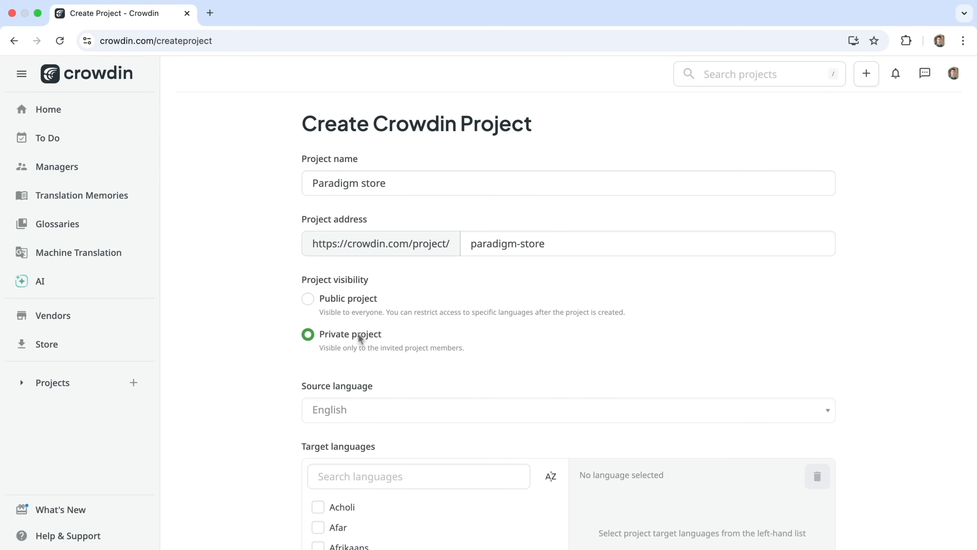
click(388, 413)
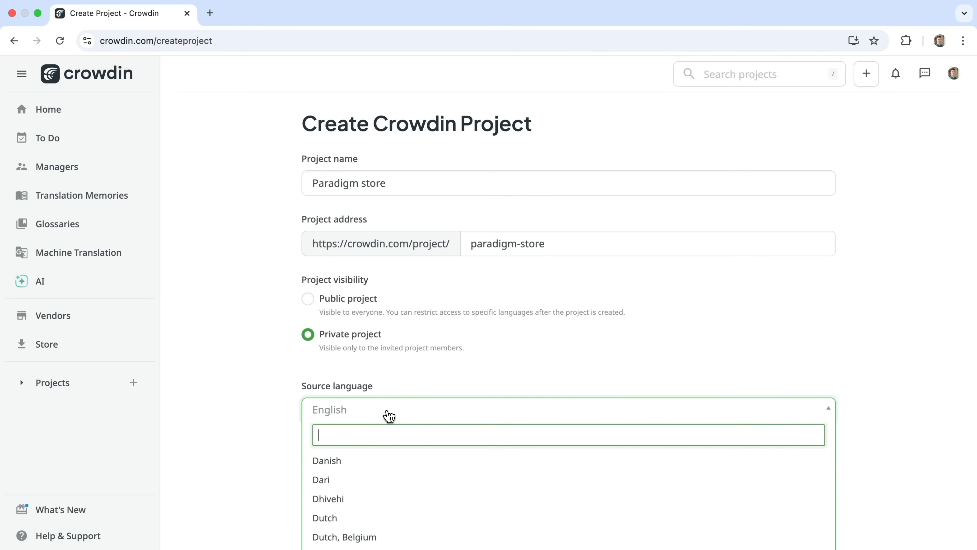
text(united)
key(Return)
scroll(247, 260, down, 6)
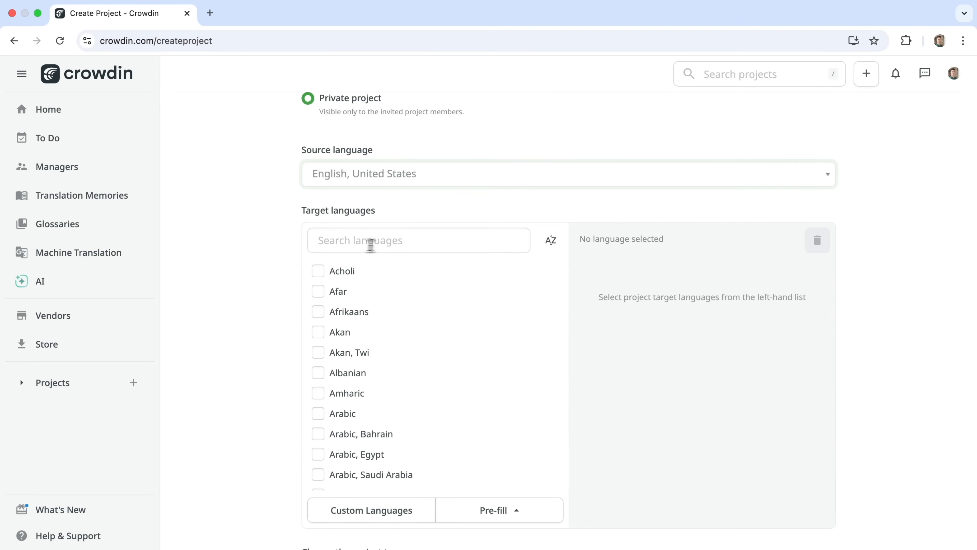
Select Spanish, Mexico, English, Canada and French, Canada as the project's target languages.
click(399, 243)
text(mexic)
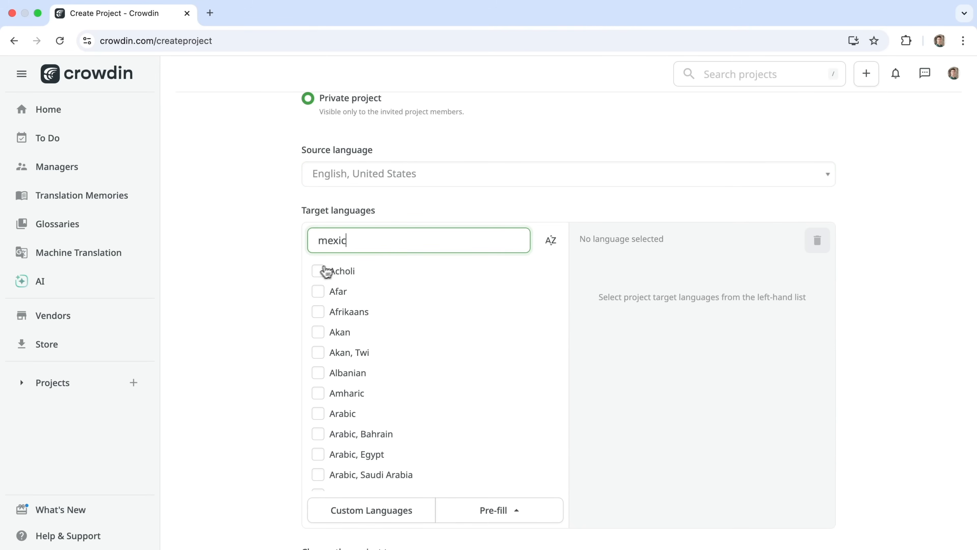
click(329, 272)
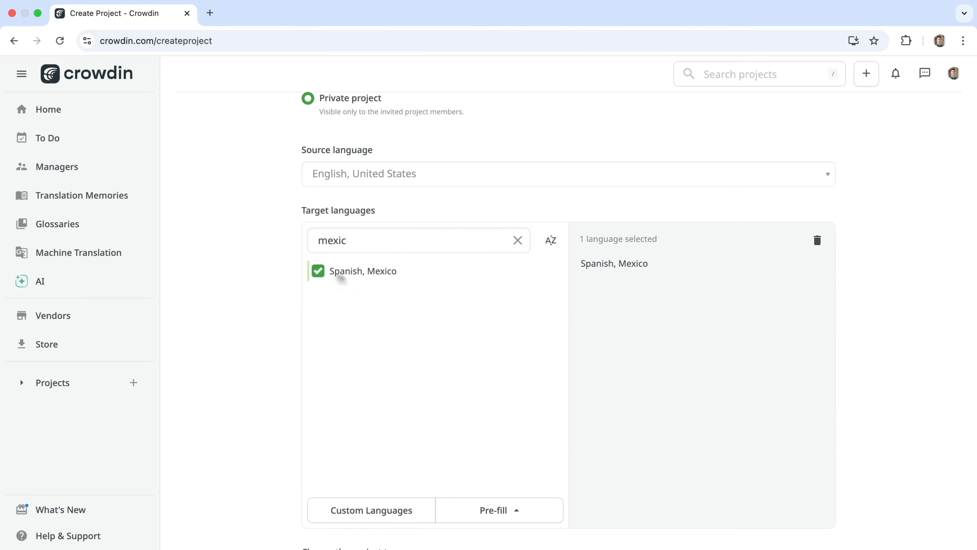
click(519, 246)
text(cana)
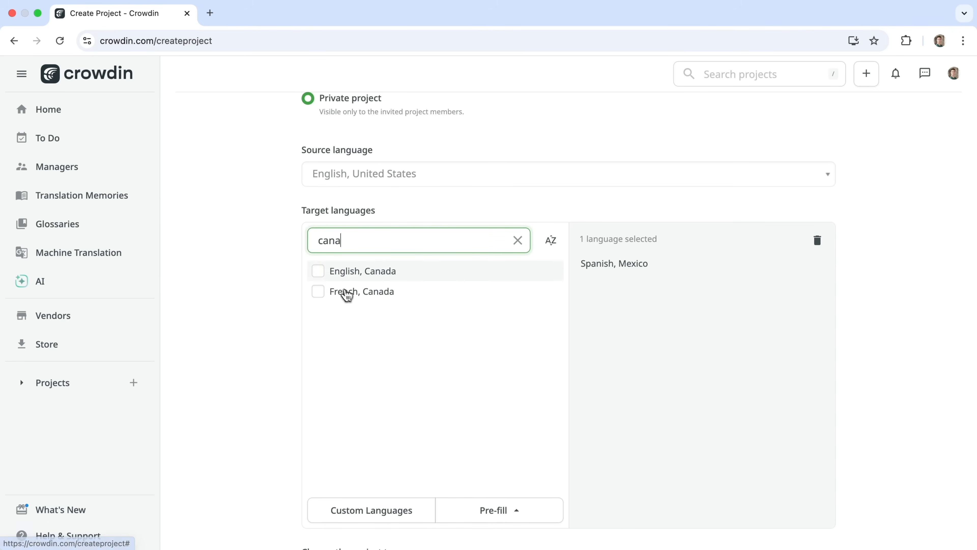
click(331, 273)
click(336, 293)
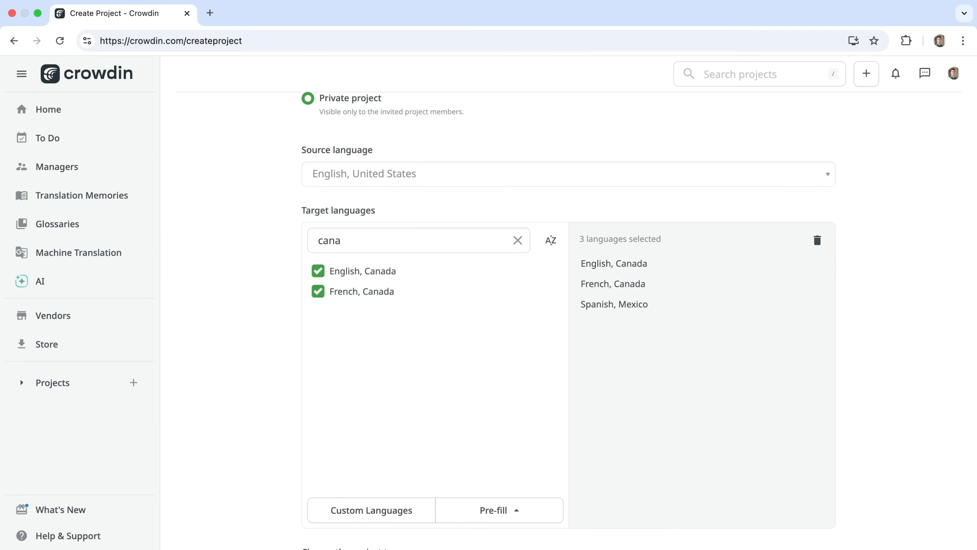
Create the project as a file-based project and copy its project ID from the details.
scroll(294, 275, down, 10)
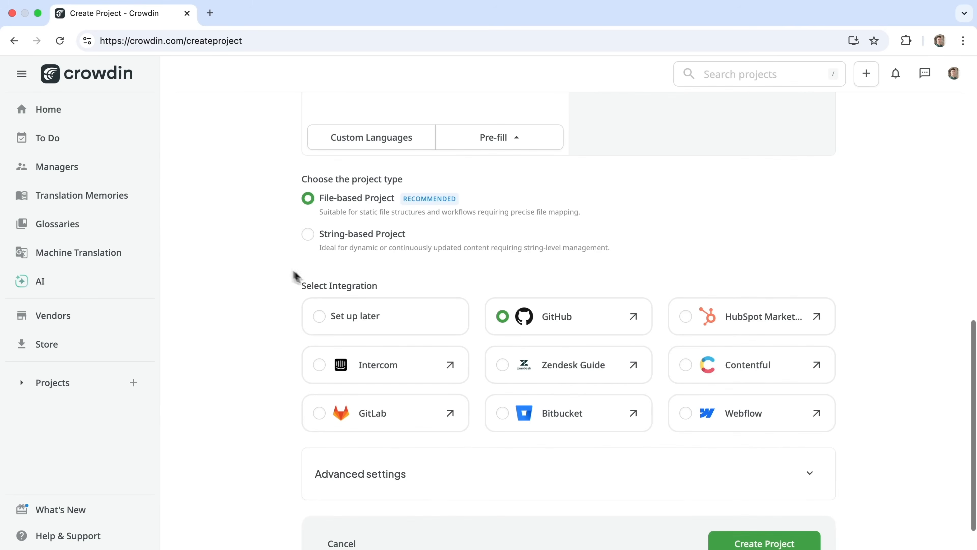
click(756, 502)
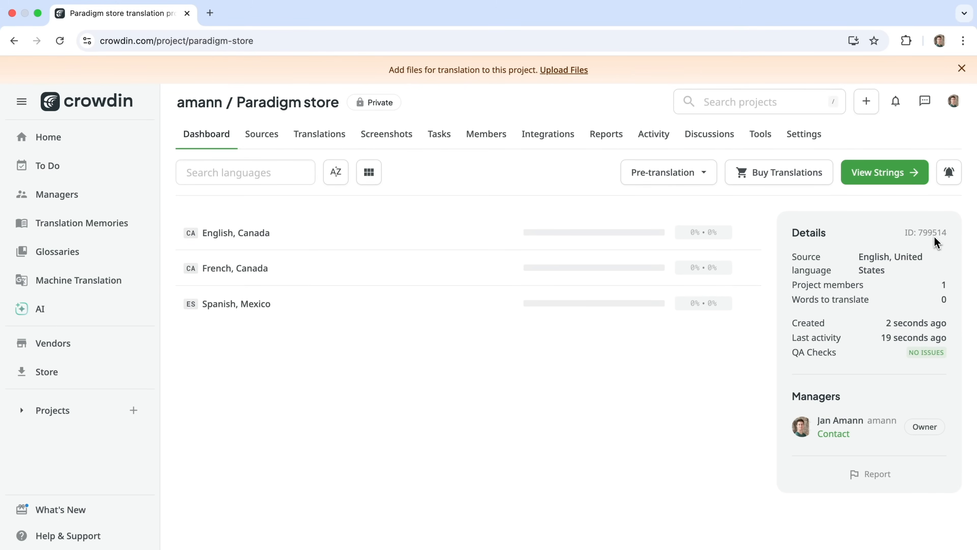
double_click(951, 257)
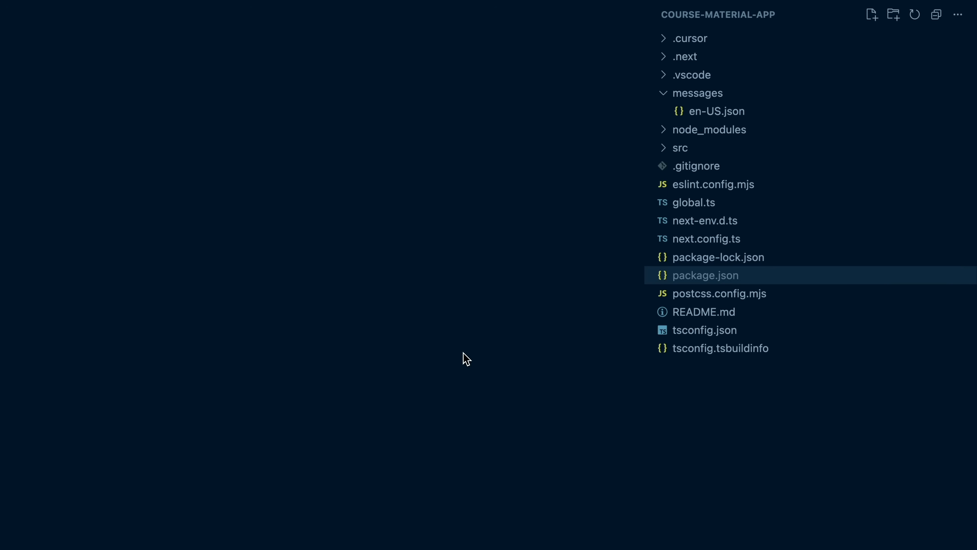
key(ctrl+grave)
text(npm ins)
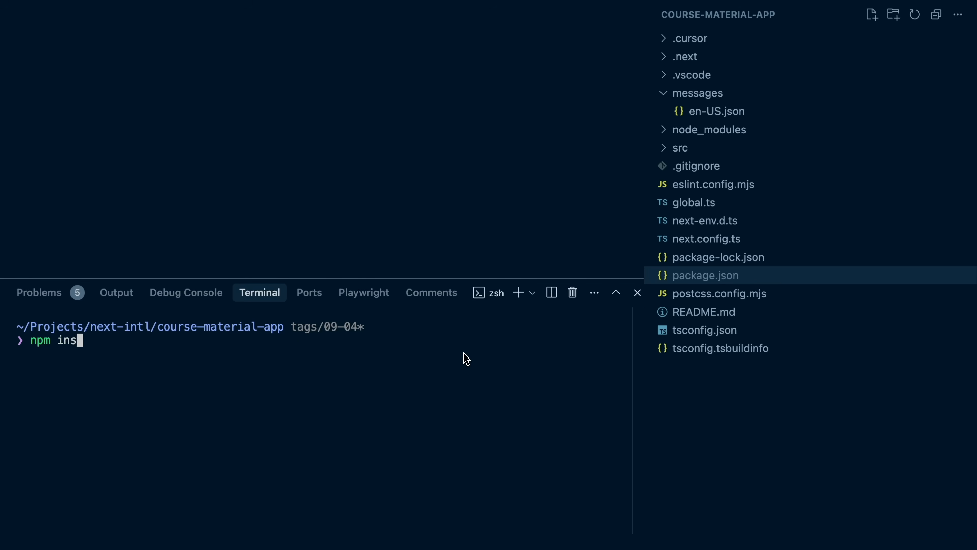
text(tall @crowdin)
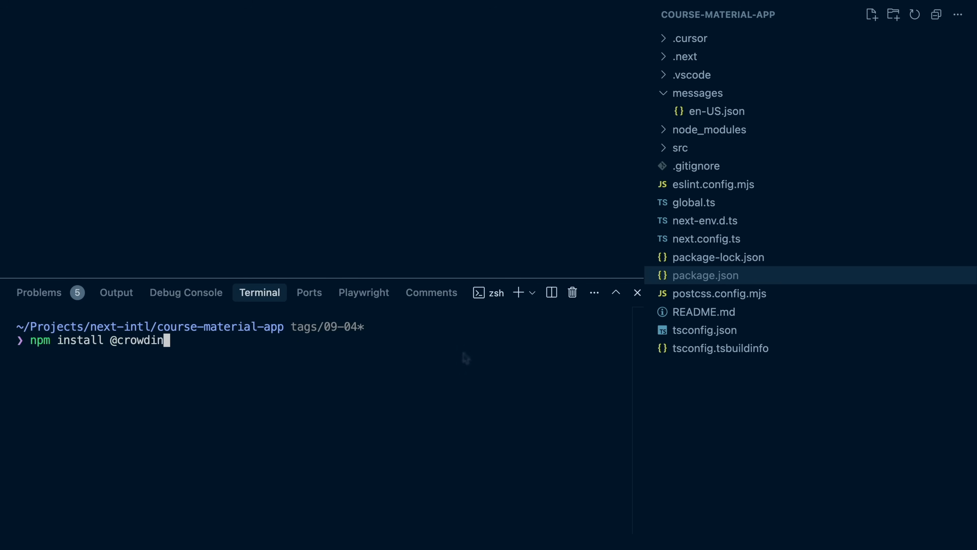
text(/cli --save-dev)
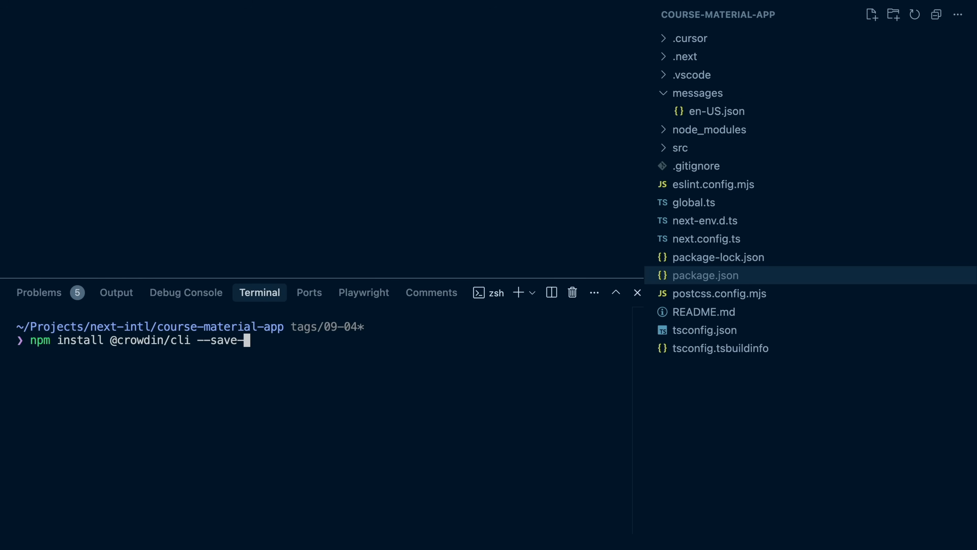
key(Return)
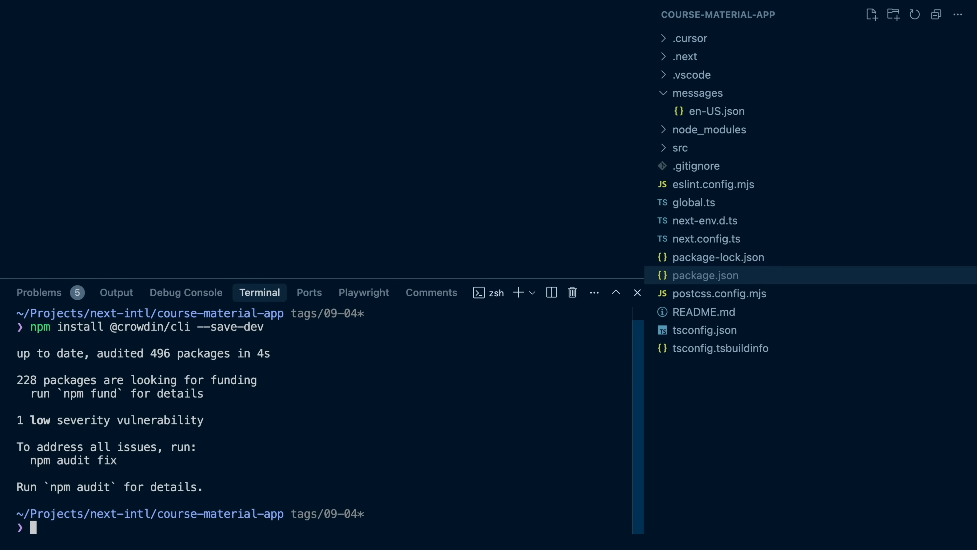
text(npx crowdin)
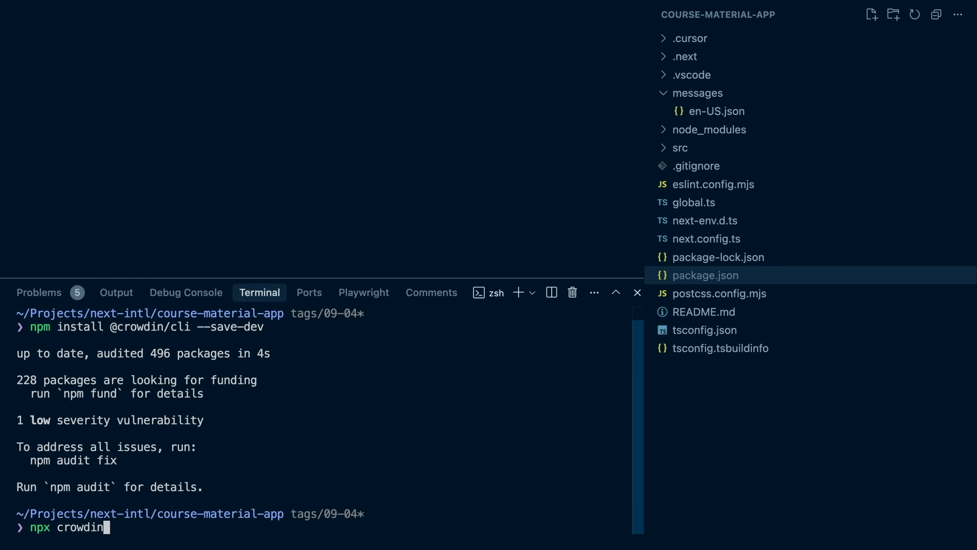
text( init)
key(ctrl+u)
Create a new file named crowdin.yml in the project root.
key(super+n)
text(c)
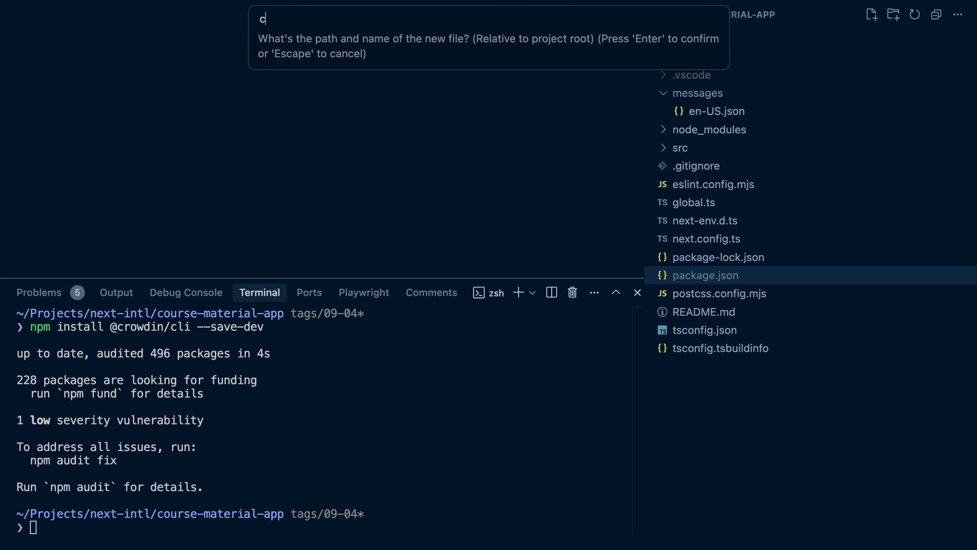
text(rowdin.yml)
key(Return)
Add the project_id entry with the value '799514' to crowdin.yml.
text(pro)
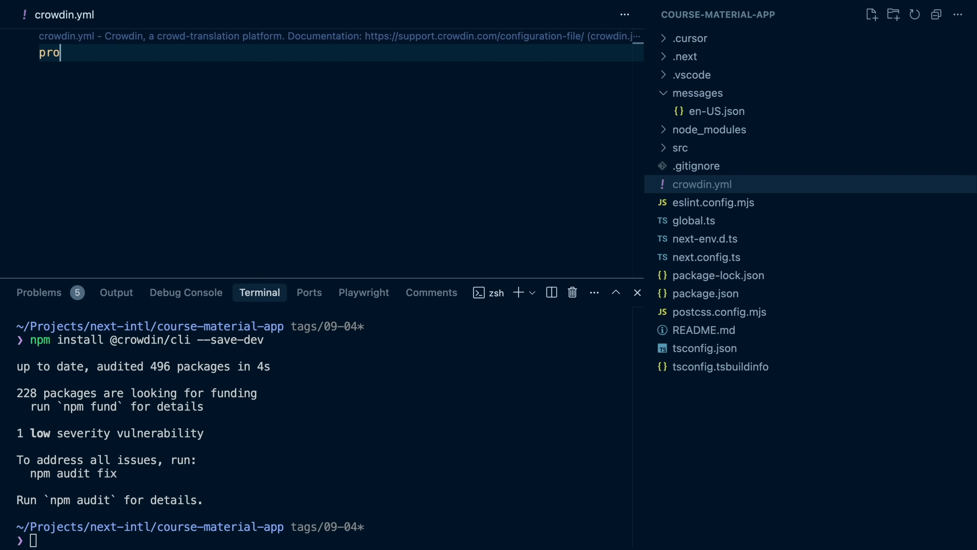
text(ject_id: '799514)
key(End)
key(Return)
Add a files entry to crowdin.yml with source /messages/en-US.json and translation /messages/%locale%.json.
text(files:)
key(Return)
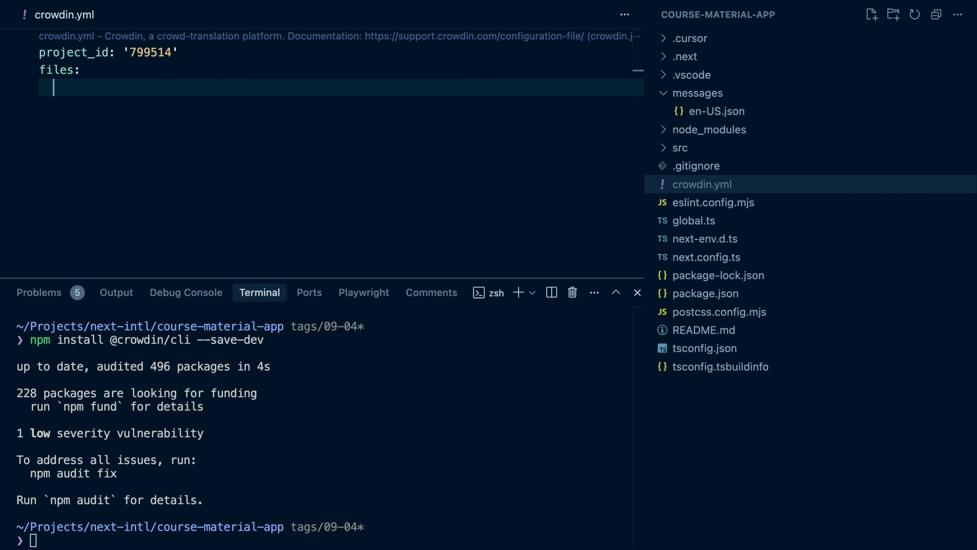
text(- source: /messages/en)
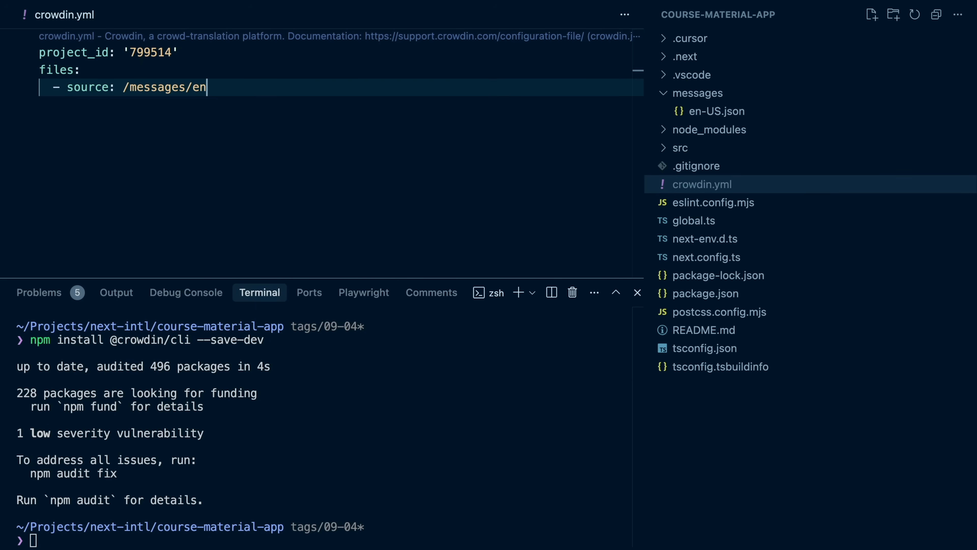
text(-US.json)
key(Return)
text(translation:)
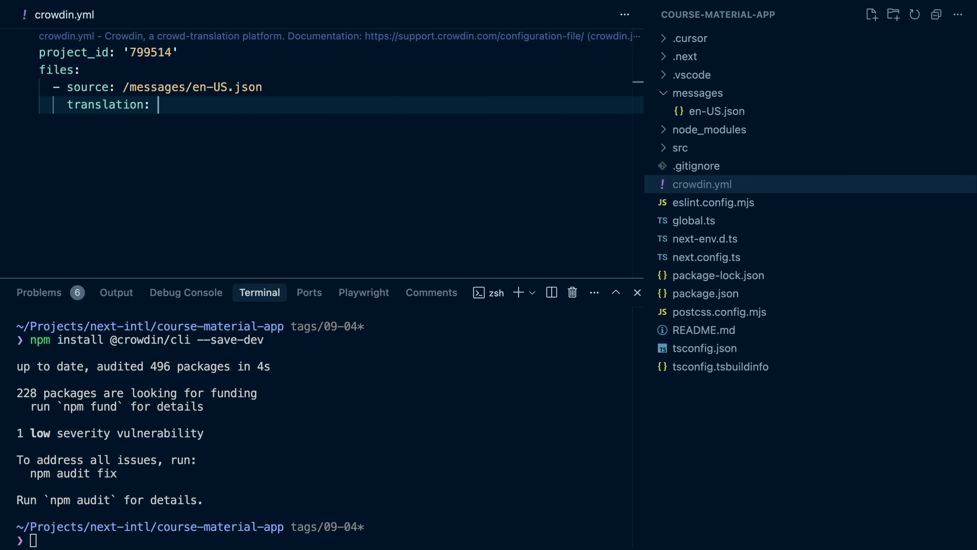
text( /messages/%locale%.json)
click(276, 170)
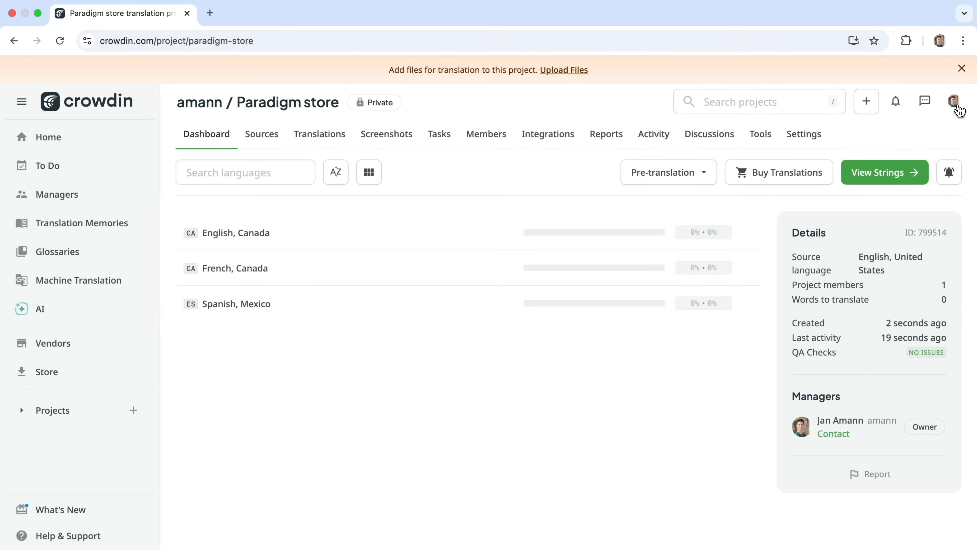
Switch to Crowdin in the browser and open the API section of the account settings.
click(956, 107)
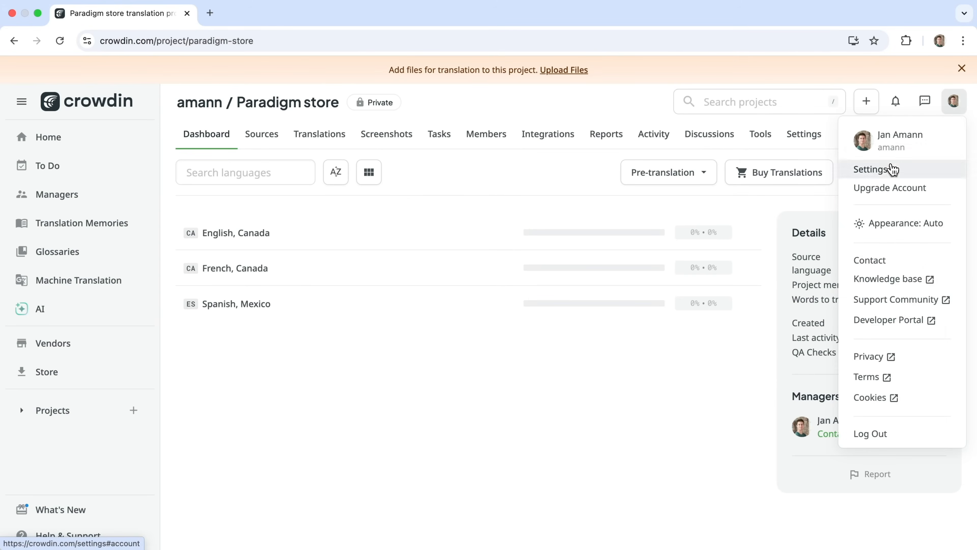
click(892, 170)
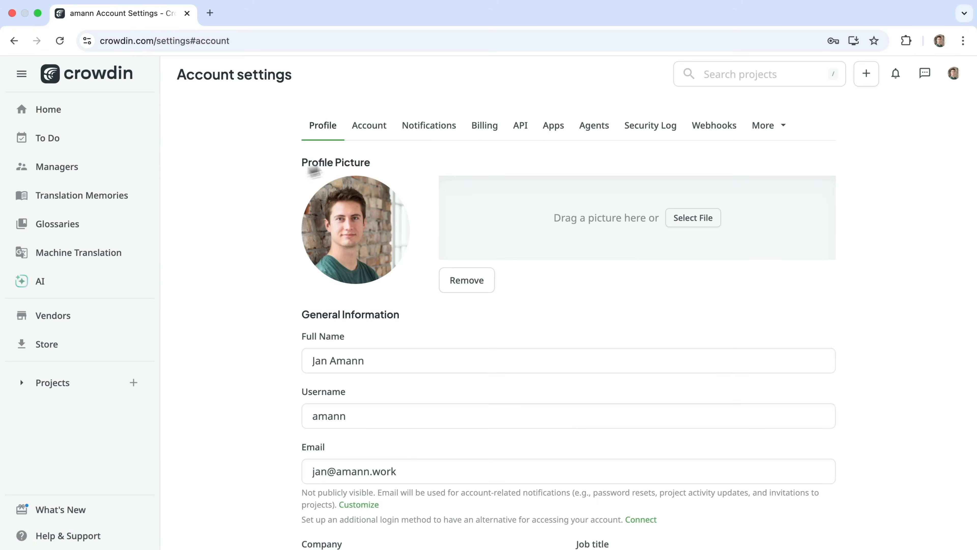
click(521, 133)
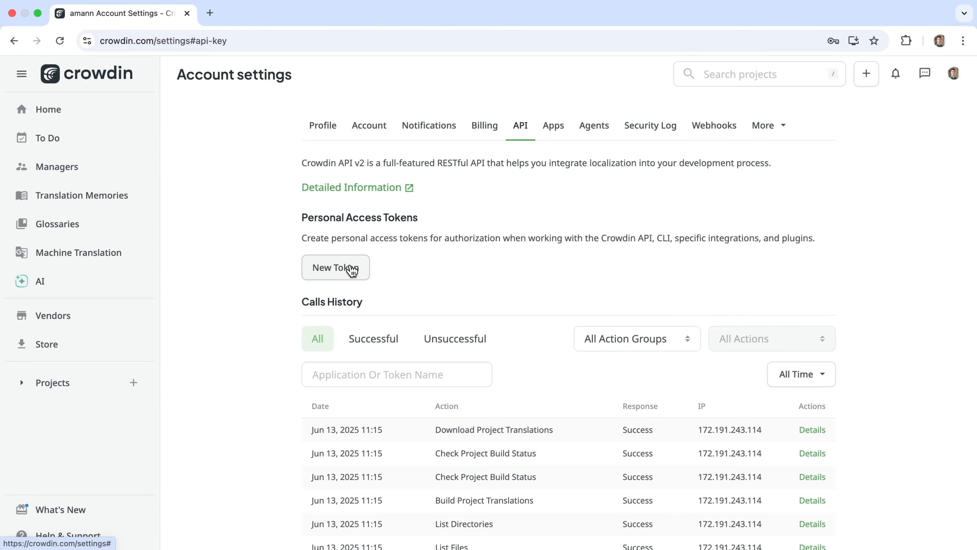
Create a personal access token named "Paradigm" with the Projects scope and copy the generated token.
click(336, 267)
text(Paradigm)
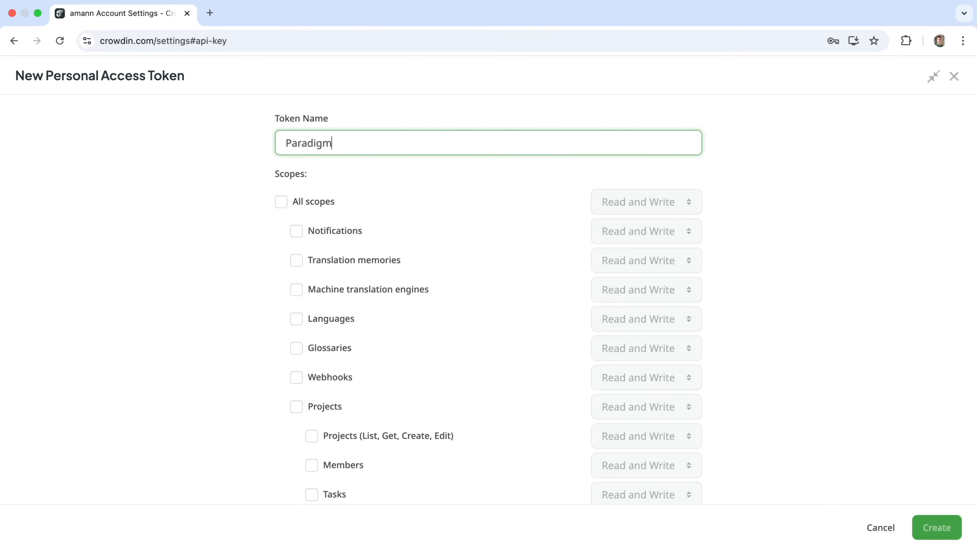
click(297, 414)
scroll(517, 329, down, 10)
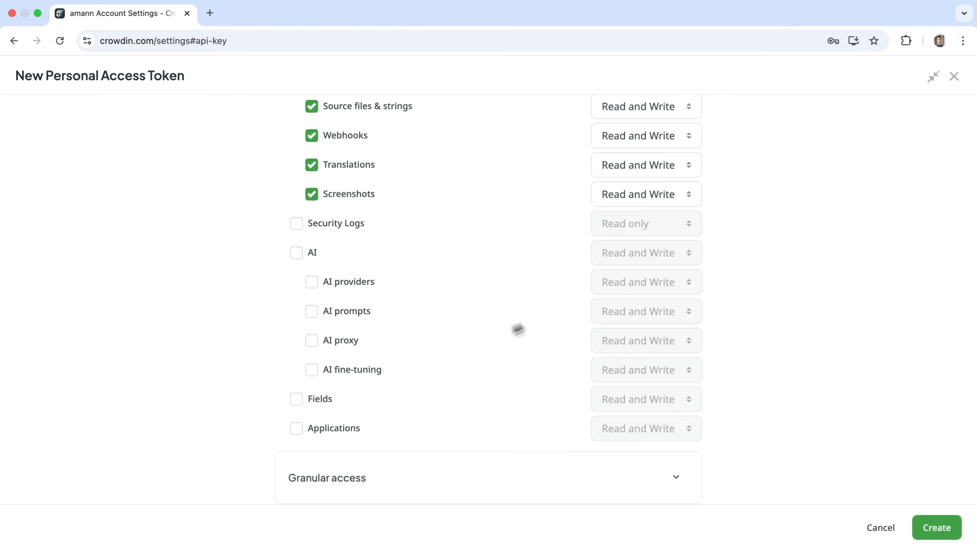
click(930, 525)
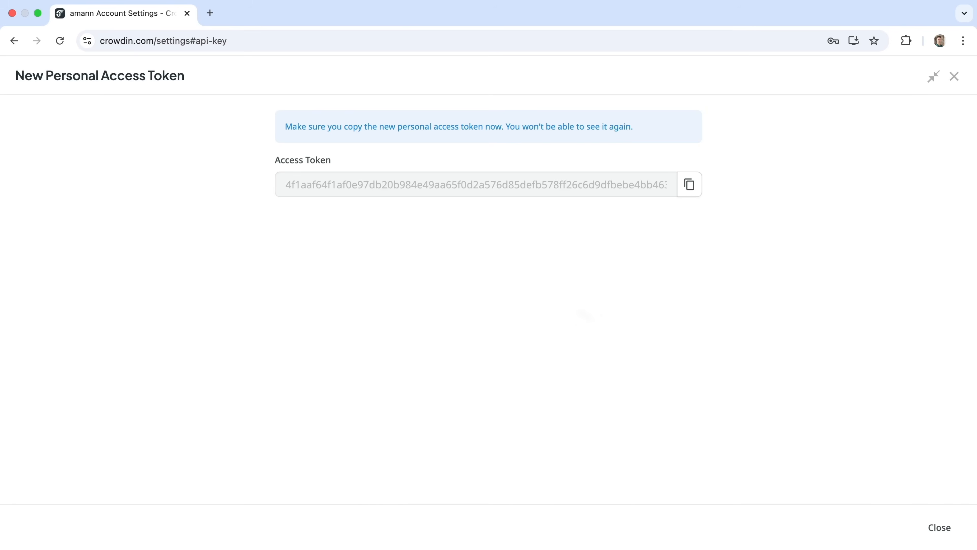
click(696, 196)
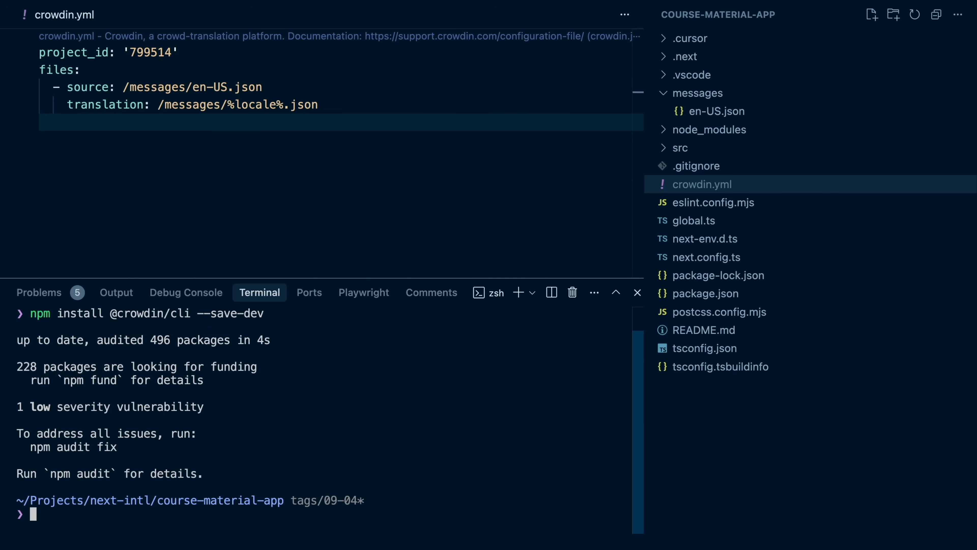
Export CROWDIN_PERSONAL_TOKEN in the terminal with the copied personal access token as its value, and clear the terminal.
text(export CROWDIN_P)
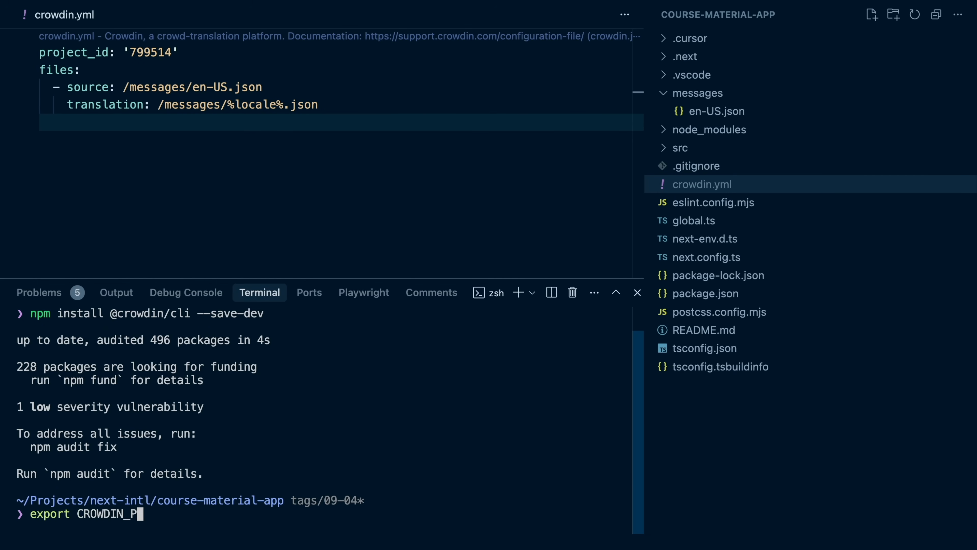
text(ERSONAL_TOKEN=)
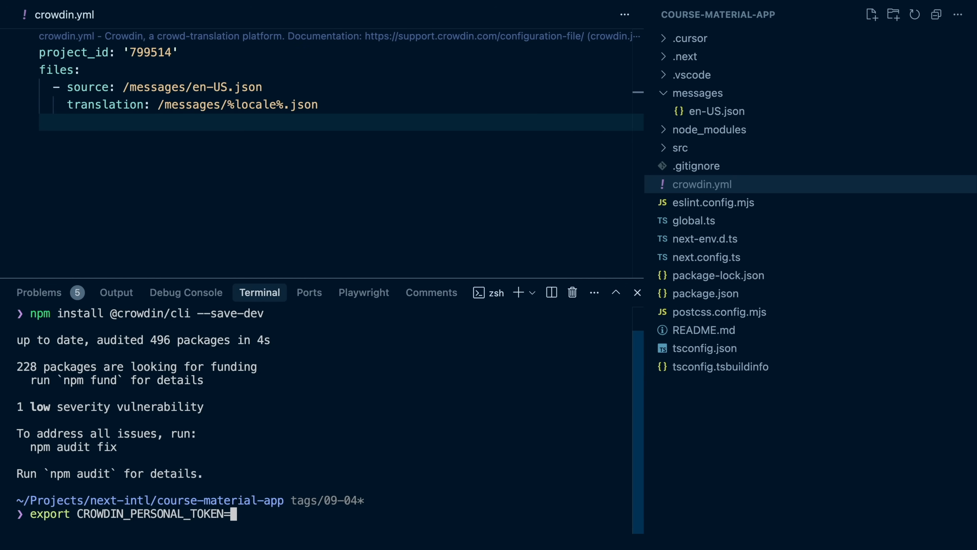
key(super+v)
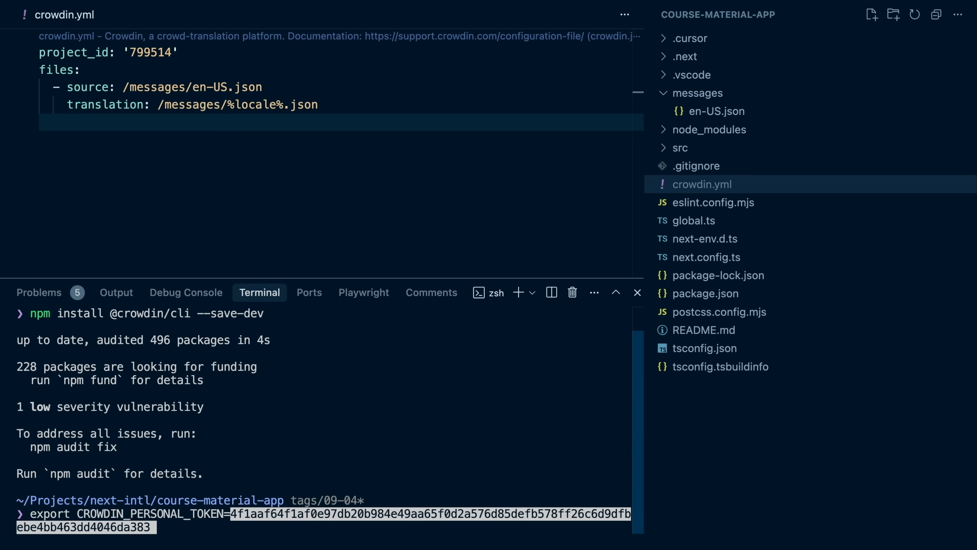
key(Return)
key(ctrl+l)
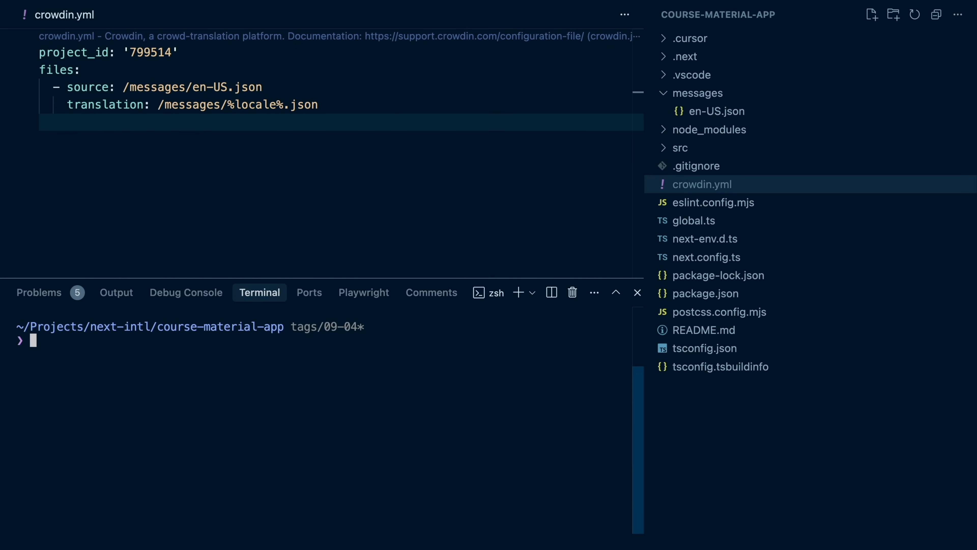
Check the project connection with npx crowdin status and upload the source messages with npx crowdin upload sources.
text(px crowdin status)
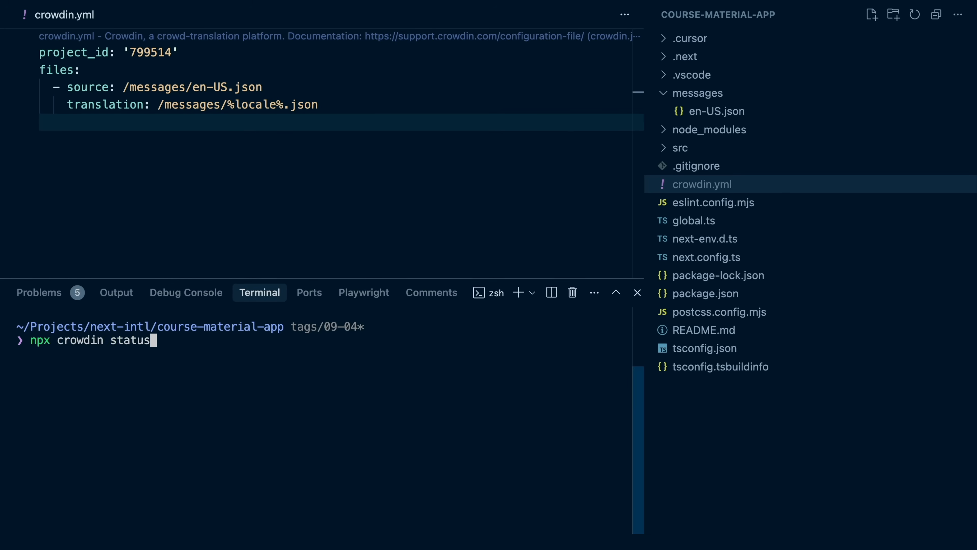
key(Return)
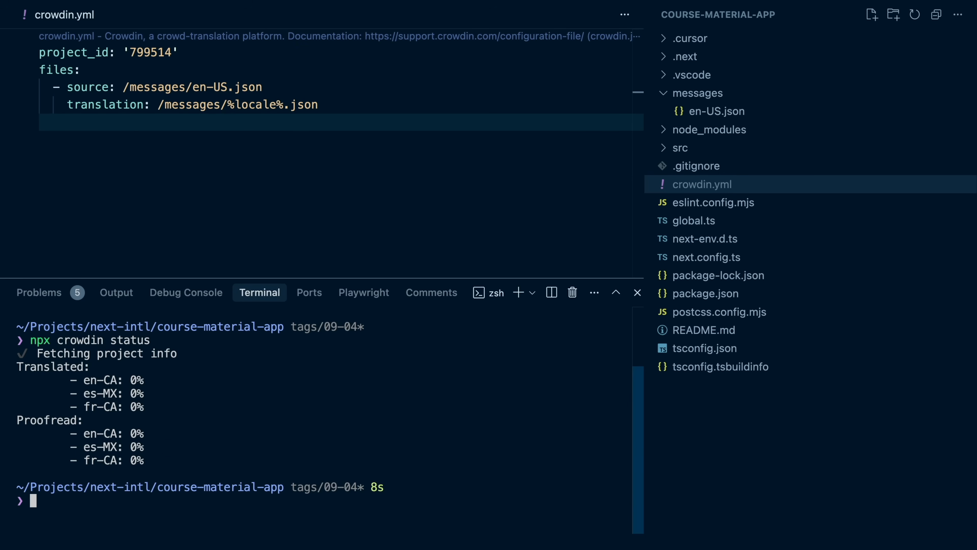
text(npx crowdin upload sources)
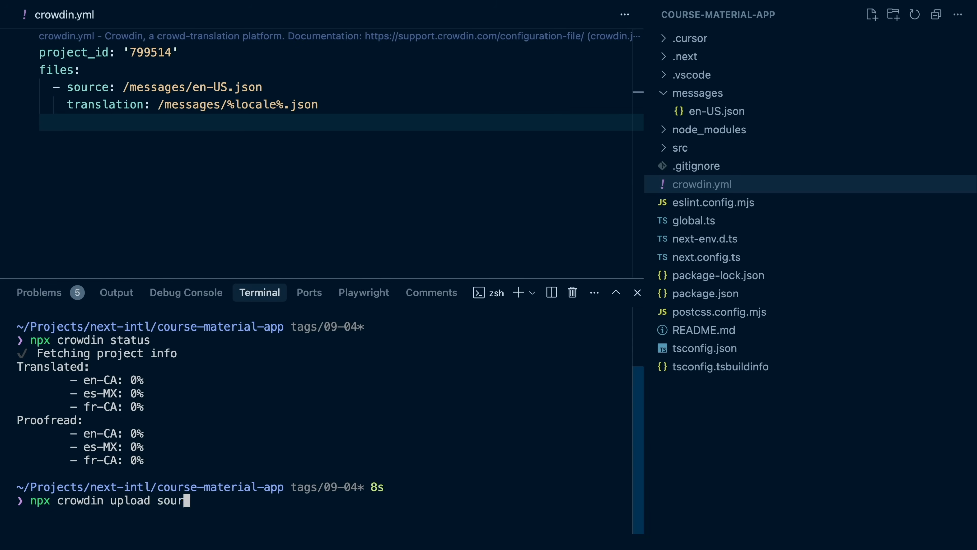
key(Return)
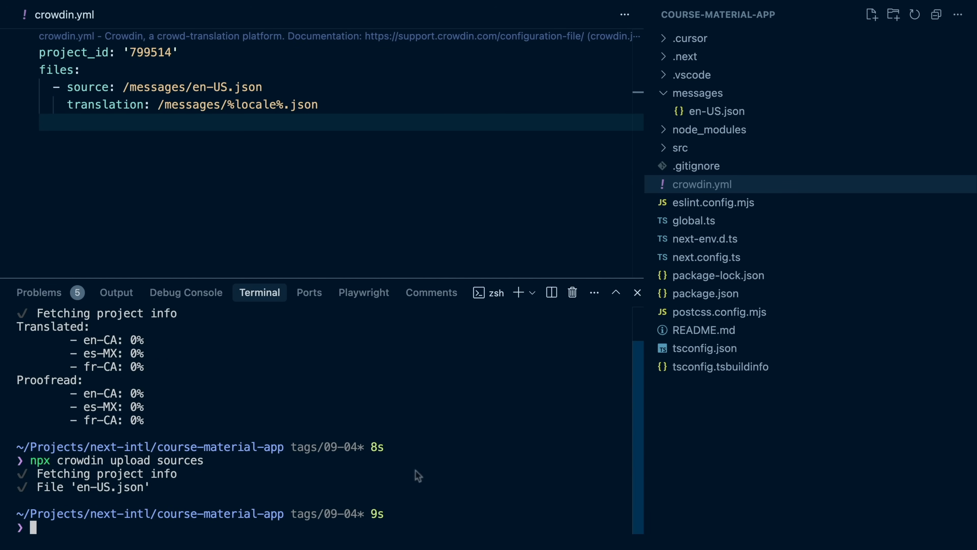
Add a "crowdin:upload-sources" script running "crowdin upload sources" after the lint script in package.json.
click(741, 295)
click(268, 195)
text(,)
key(Return)
text("crowd)
text(in:)
text(upload-sources)
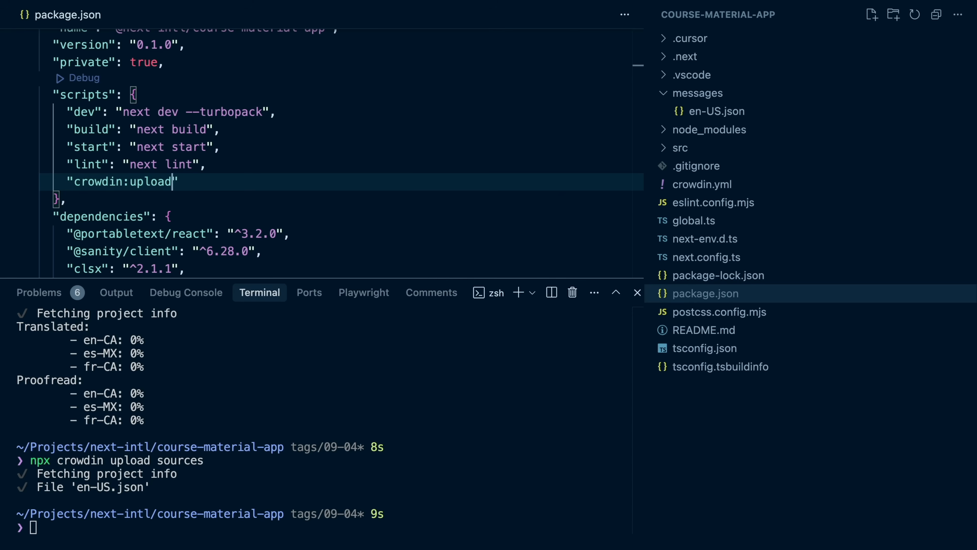
text(": "crowdin upload sources)
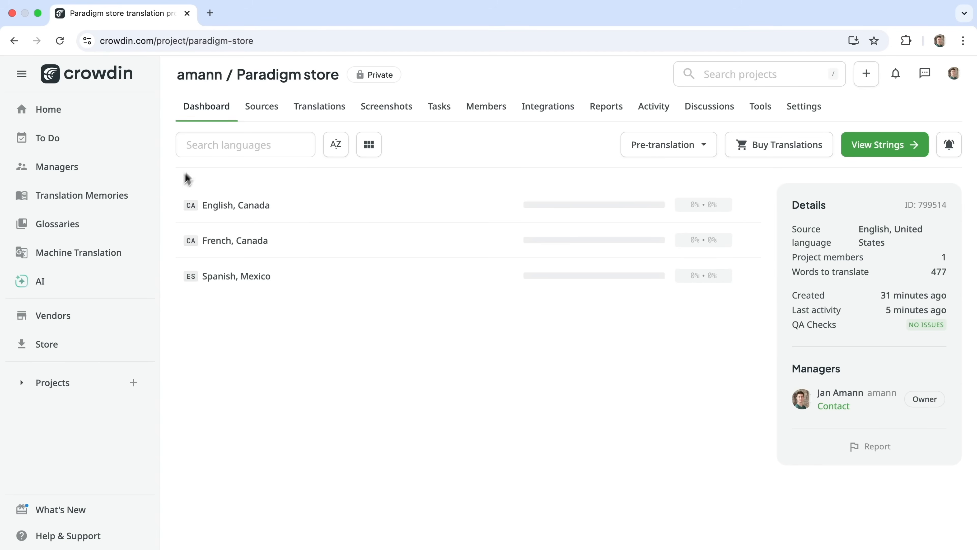
Switch to Crowdin in the browser and review the Paradigm store project's source files and uploaded strings.
click(257, 103)
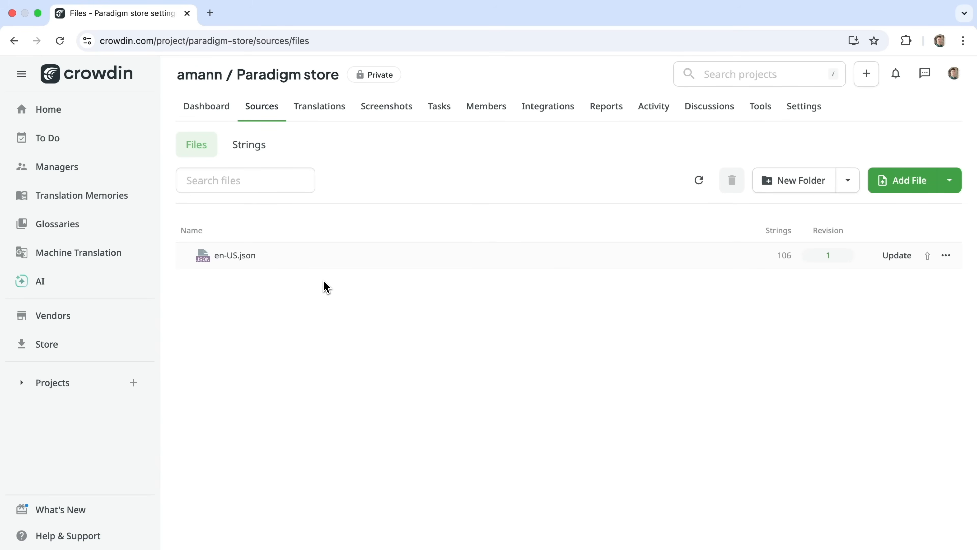
click(246, 151)
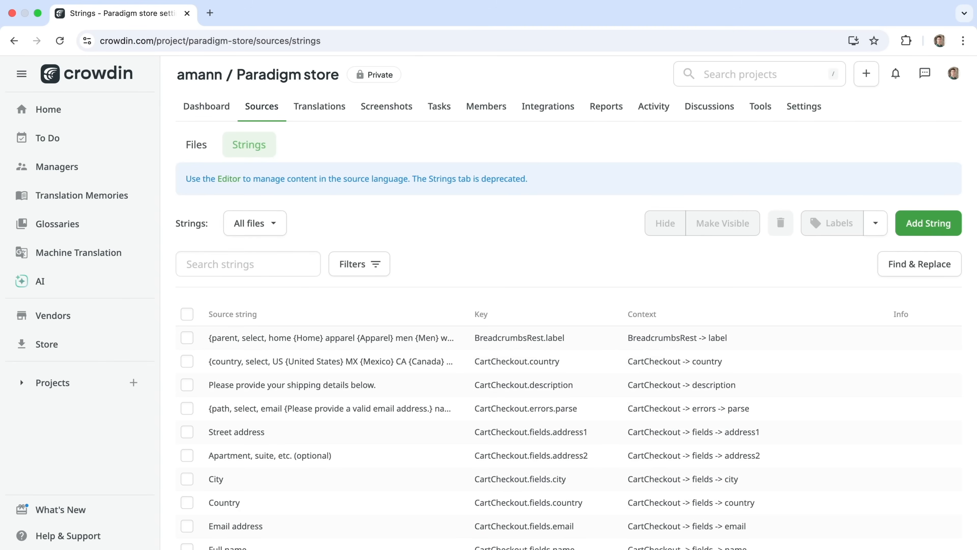
scroll(569, 319, down, 15)
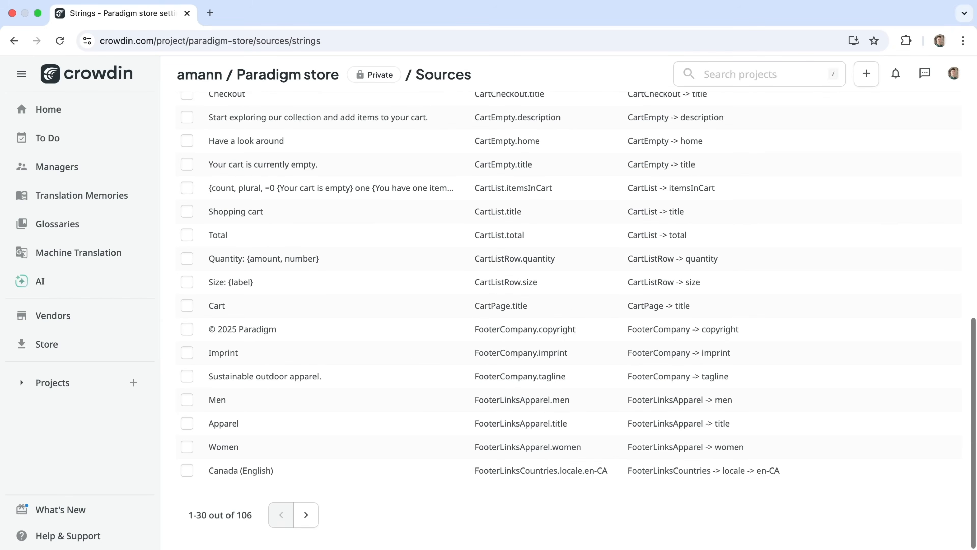
scroll(568, 319, up, 15)
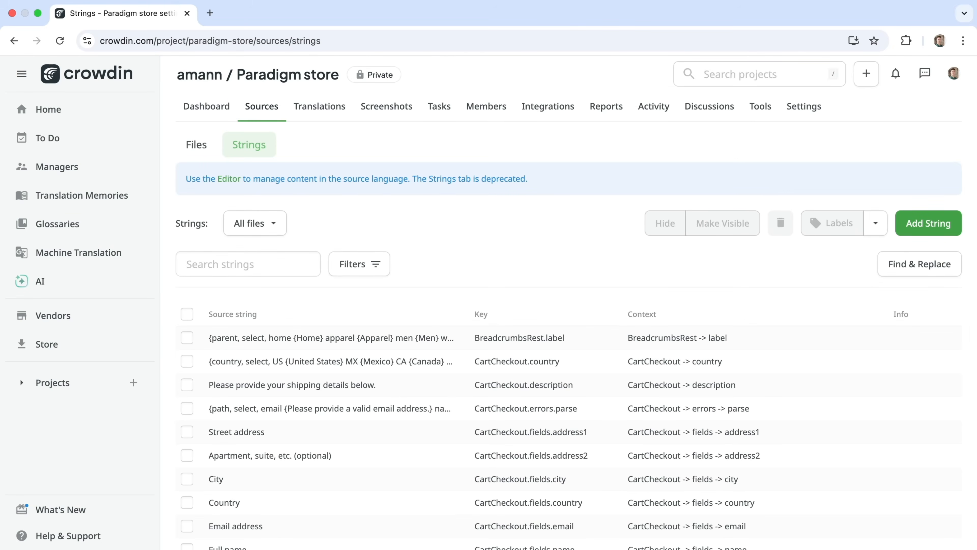
Save "Dirección" as the Spanish, Mexico translation of "Street address" in en-US.json and return to the project dashboard.
click(207, 109)
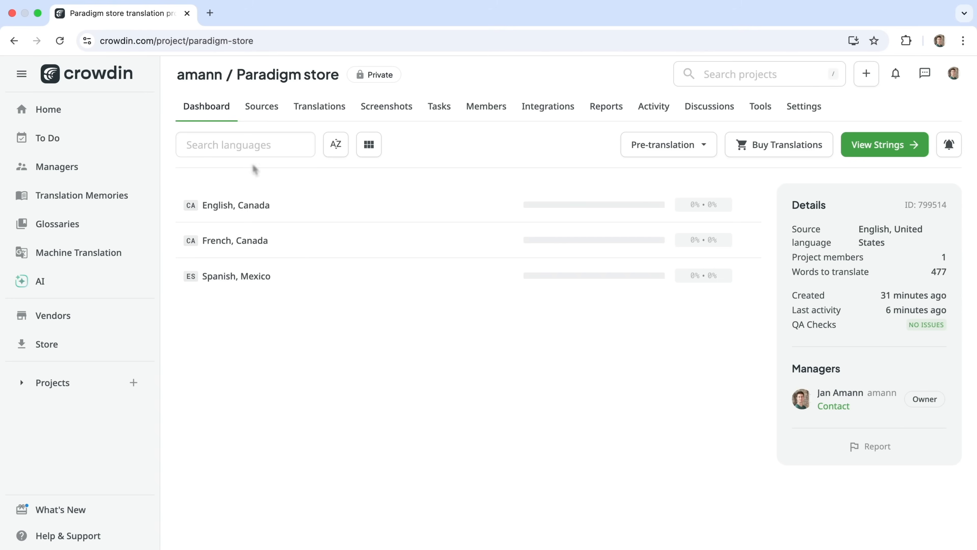
click(334, 280)
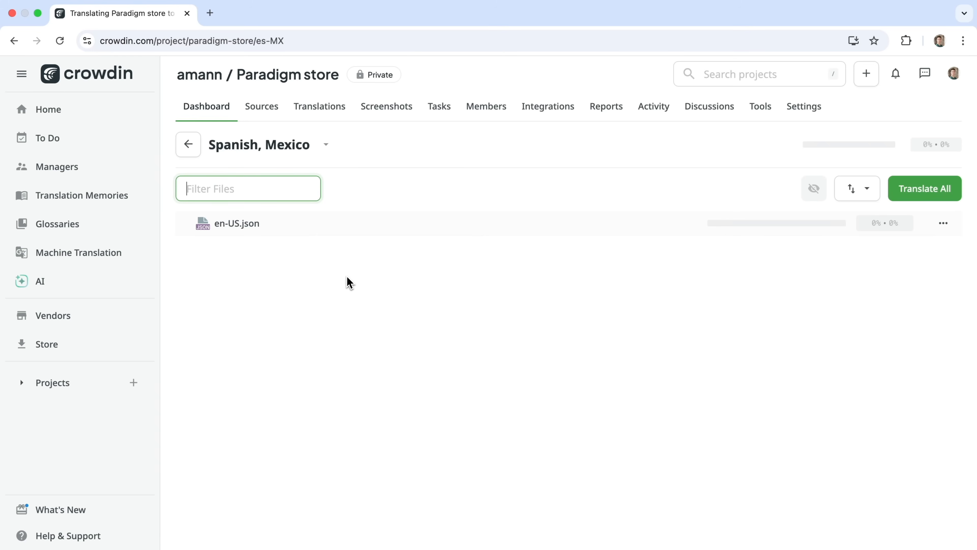
click(254, 227)
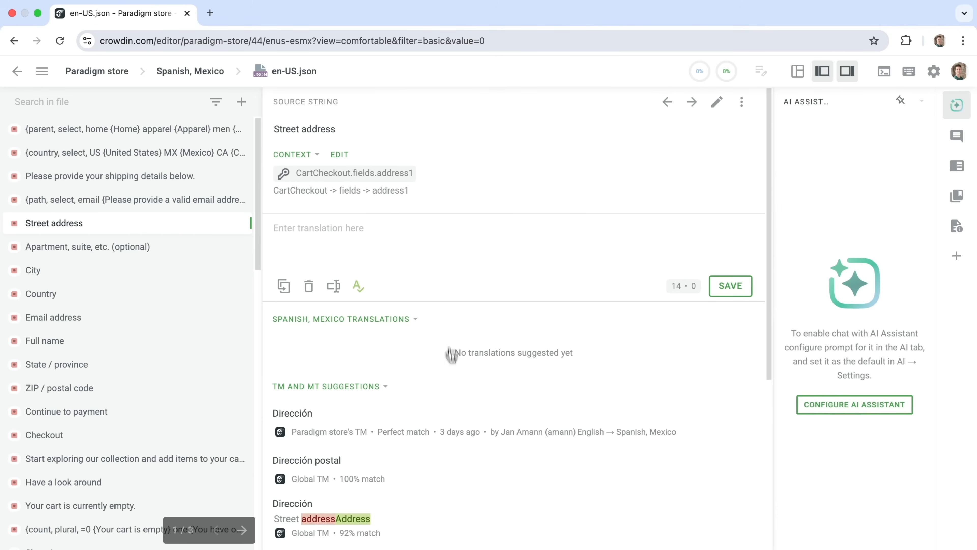
click(426, 420)
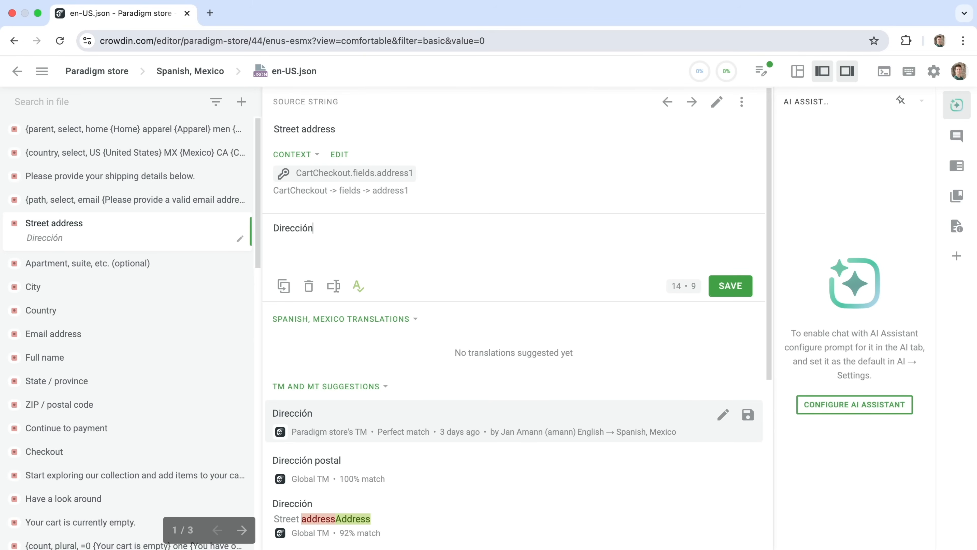
click(739, 291)
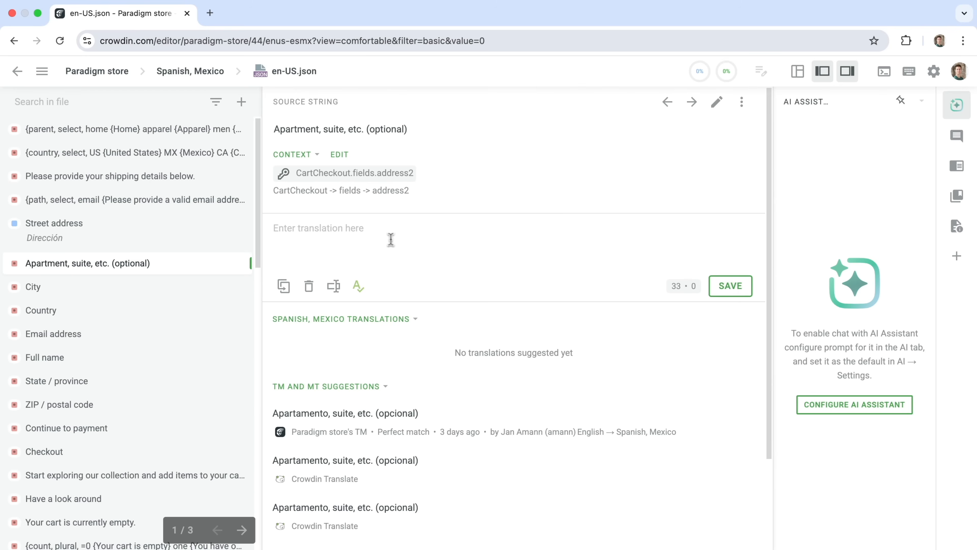
click(18, 72)
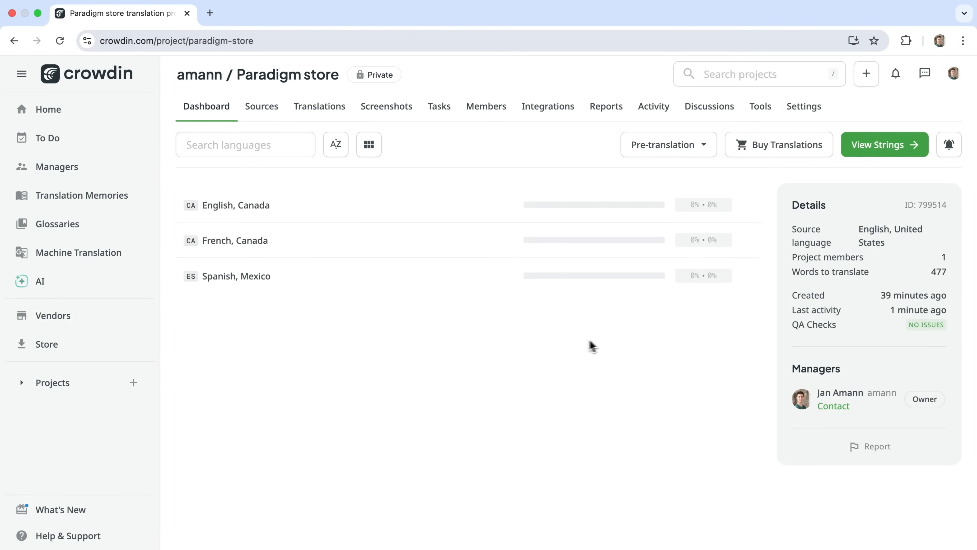
Look through the account's AI prompts and providers, including the OpenAI entry, and go back to the project dashboard.
click(703, 147)
click(114, 292)
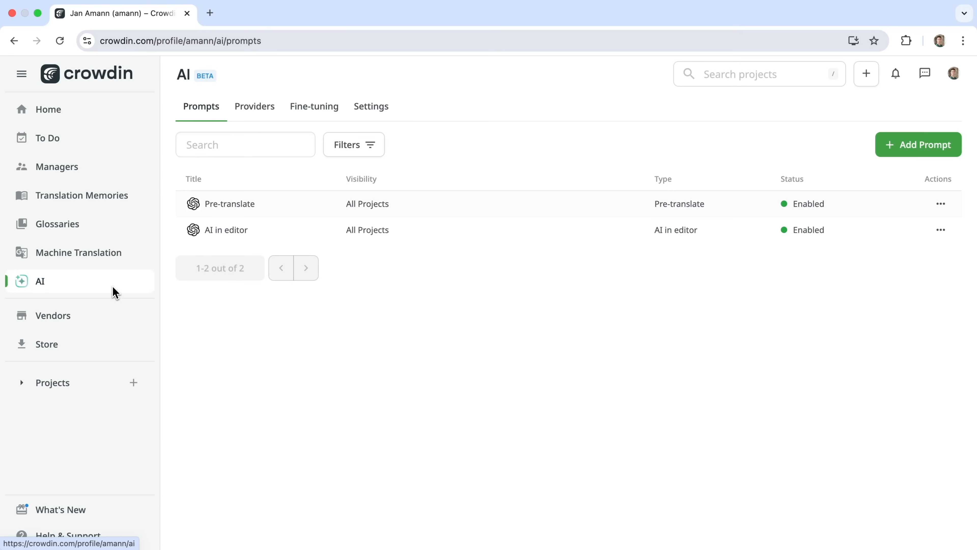
click(257, 107)
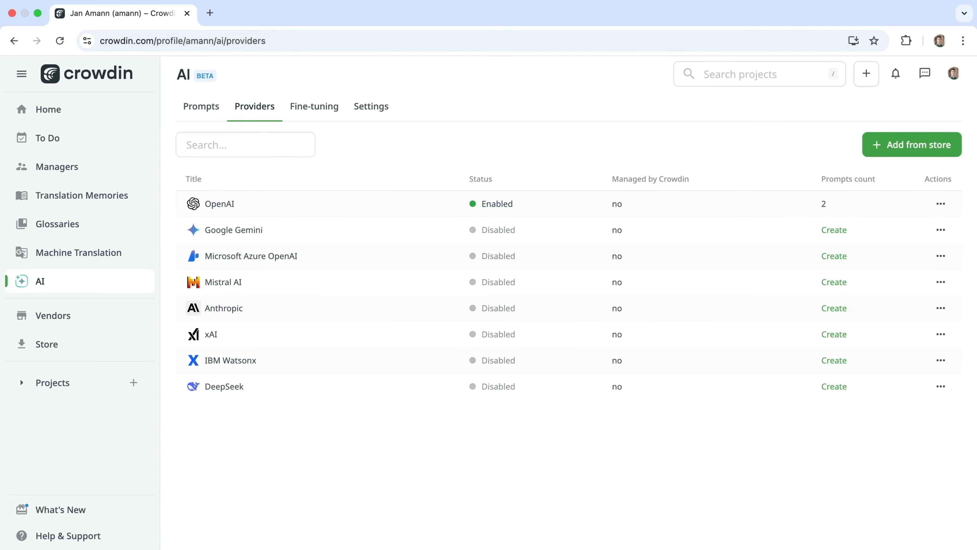
click(397, 205)
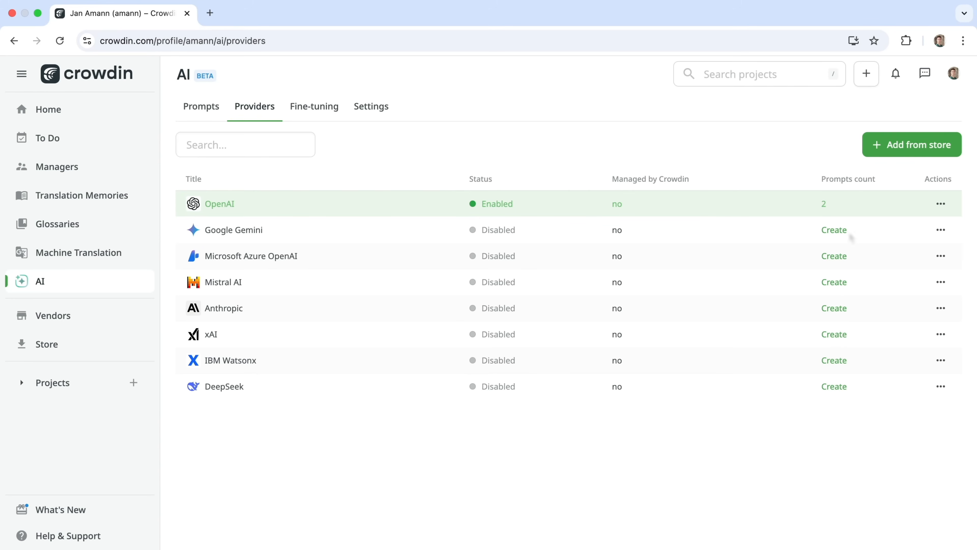
click(13, 42)
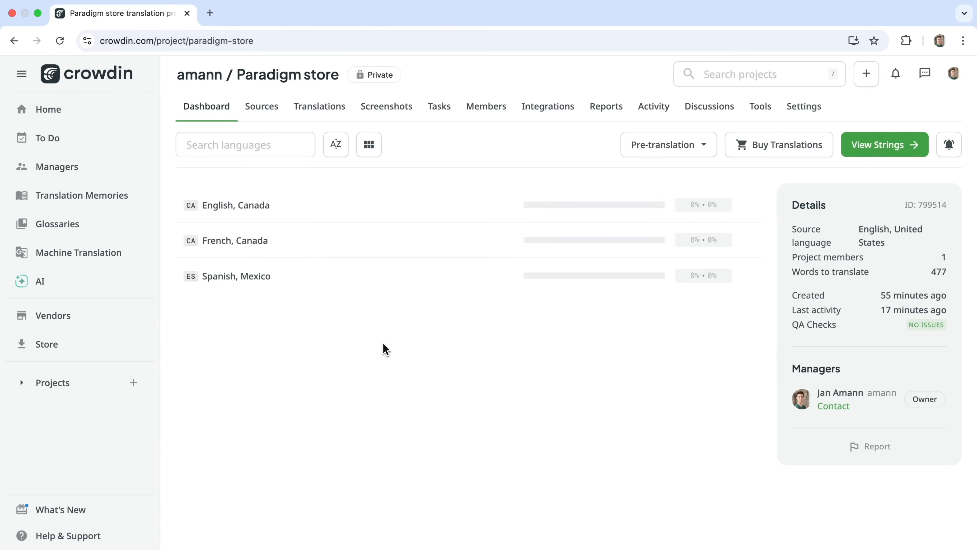
Pre-translate en-US.json via AI into all target languages using the Pre-translate prompt.
click(695, 150)
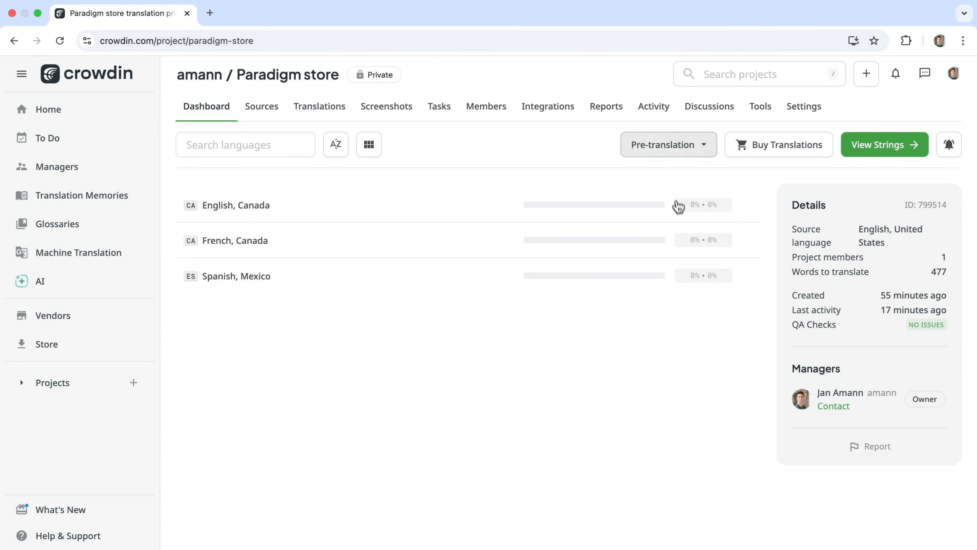
click(685, 217)
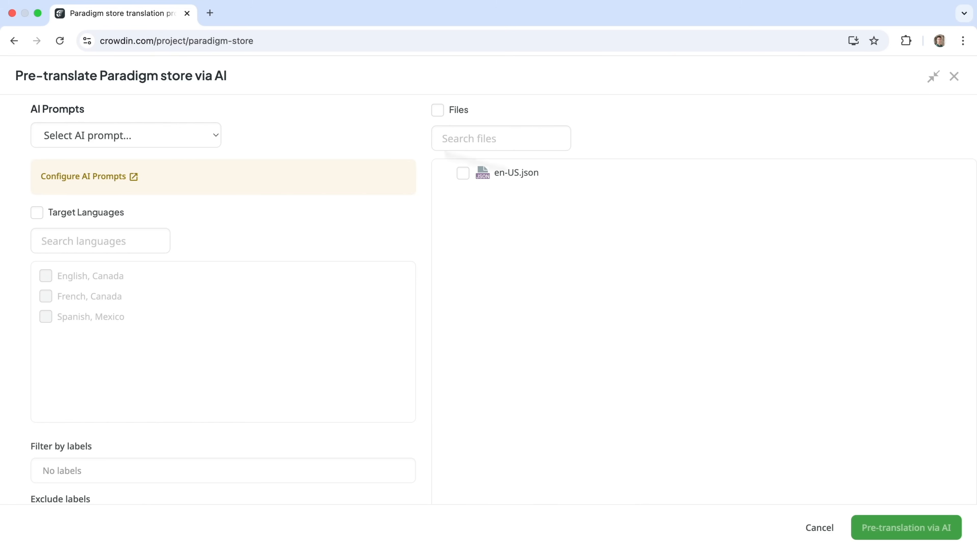
click(176, 137)
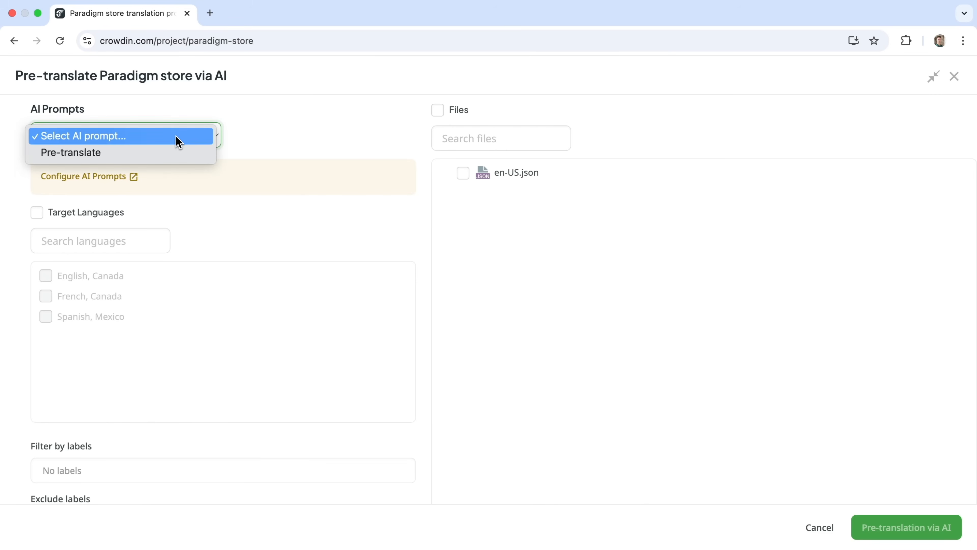
click(181, 156)
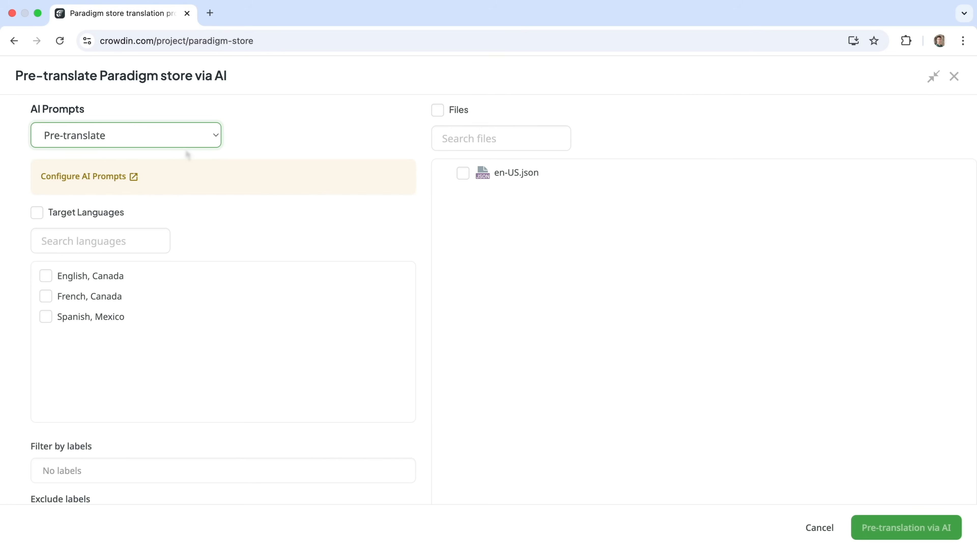
click(99, 216)
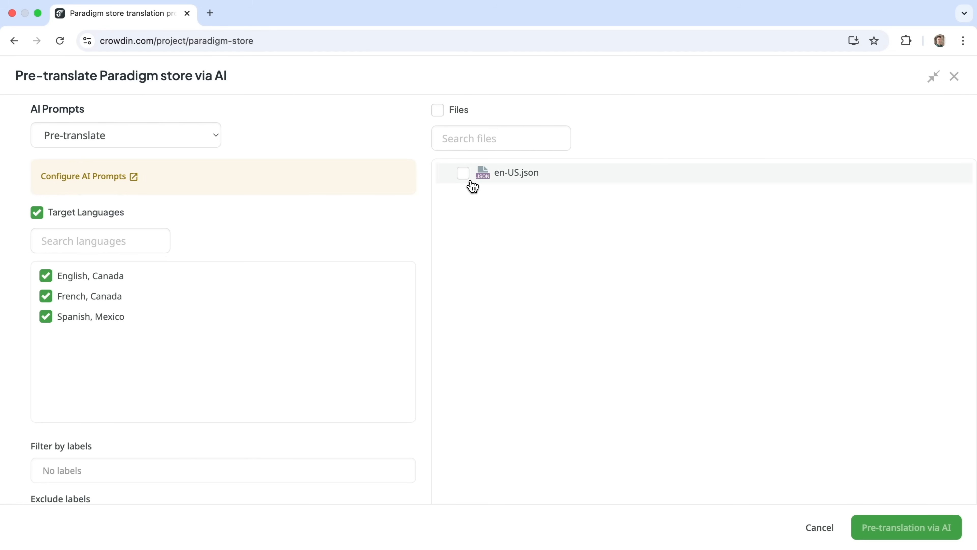
click(464, 174)
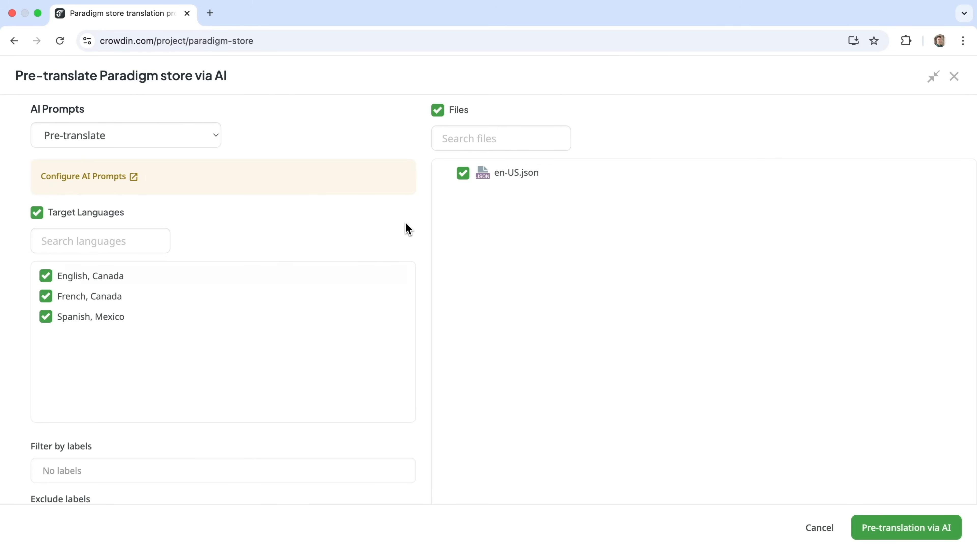
click(880, 526)
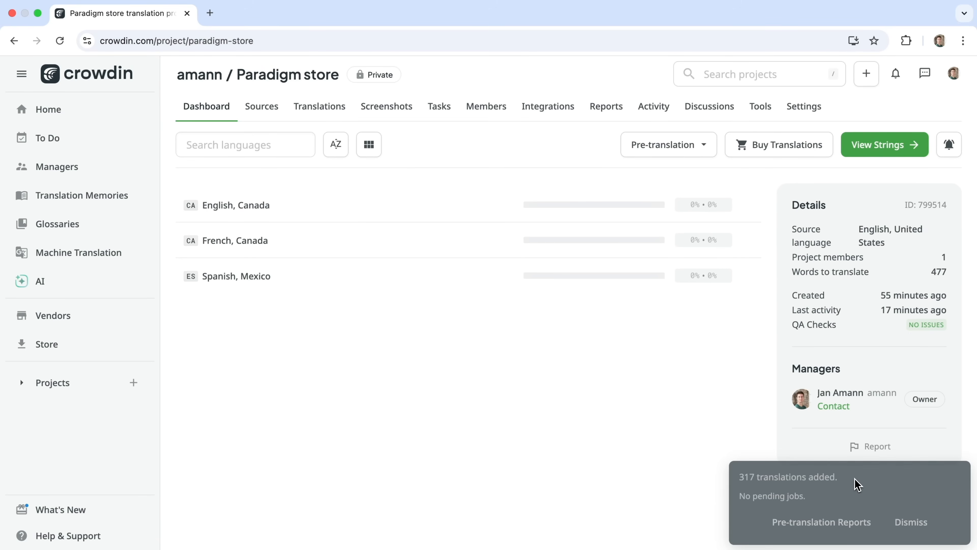
Reload the dashboard, open en-US.json for Spanish, Mexico, and preview the BreadcrumbsRest.label translation with parent set to women.
key(super+r)
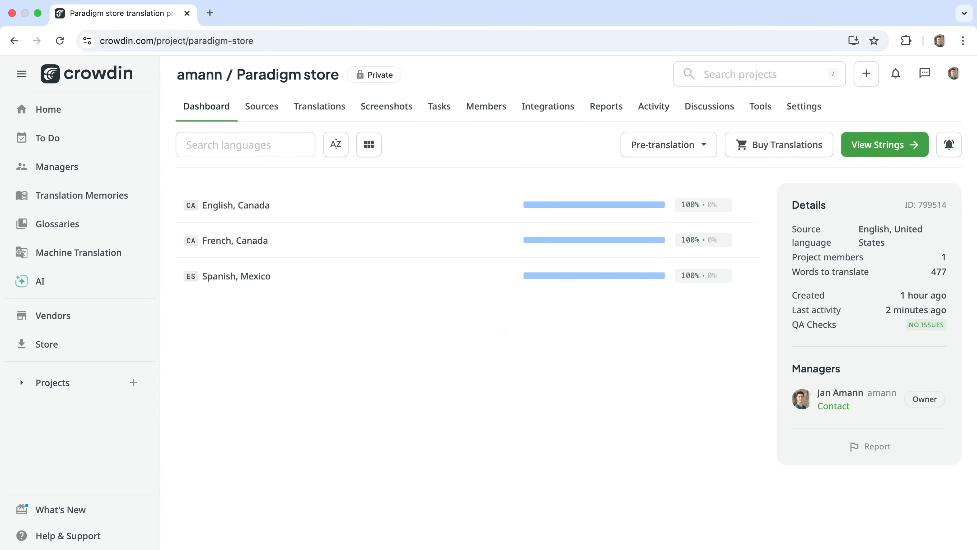
click(390, 284)
click(250, 228)
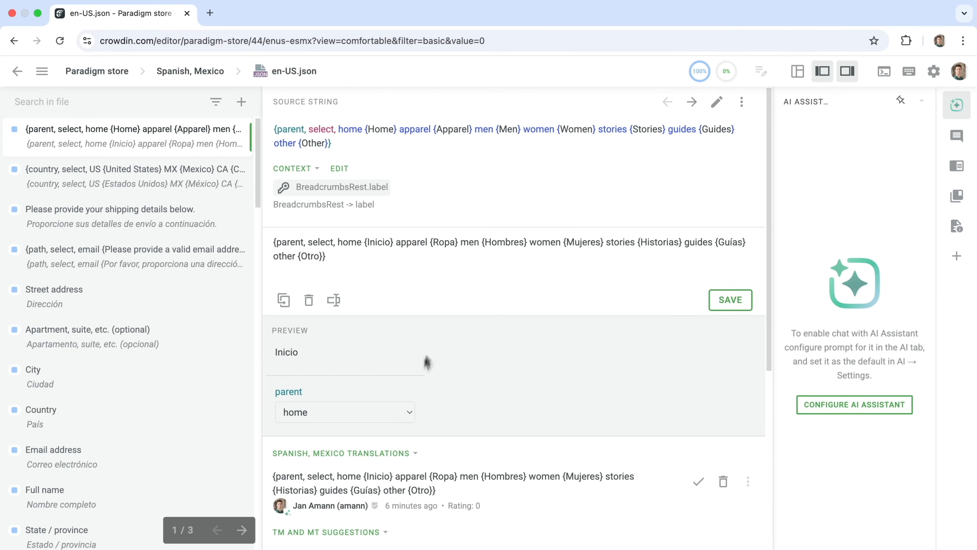
click(367, 415)
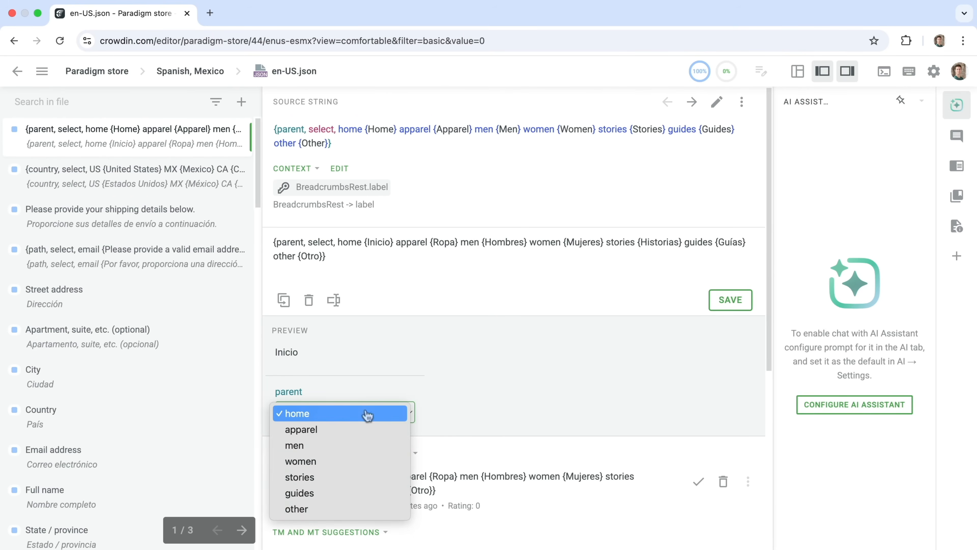
click(354, 461)
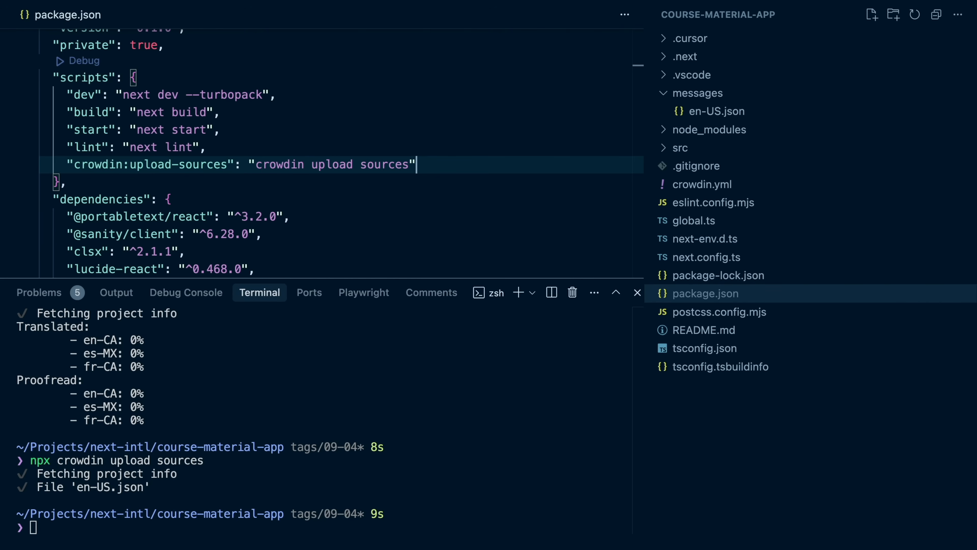
Add a "crowdin:download-translations" script to package.json that runs "crowdin download translations", below the upload-sources script.
text(,)
key(Return)
text(")
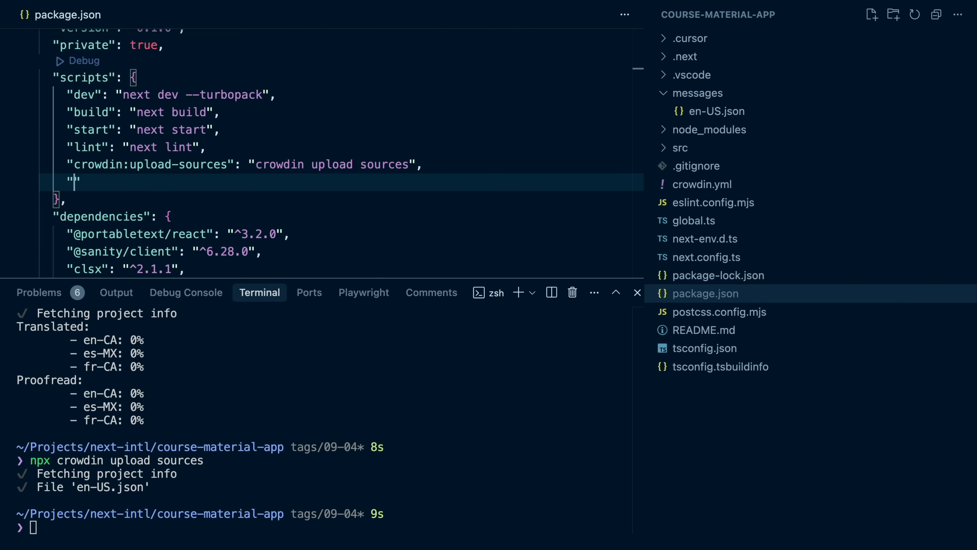
text(crowdin:)
text(download-translat)
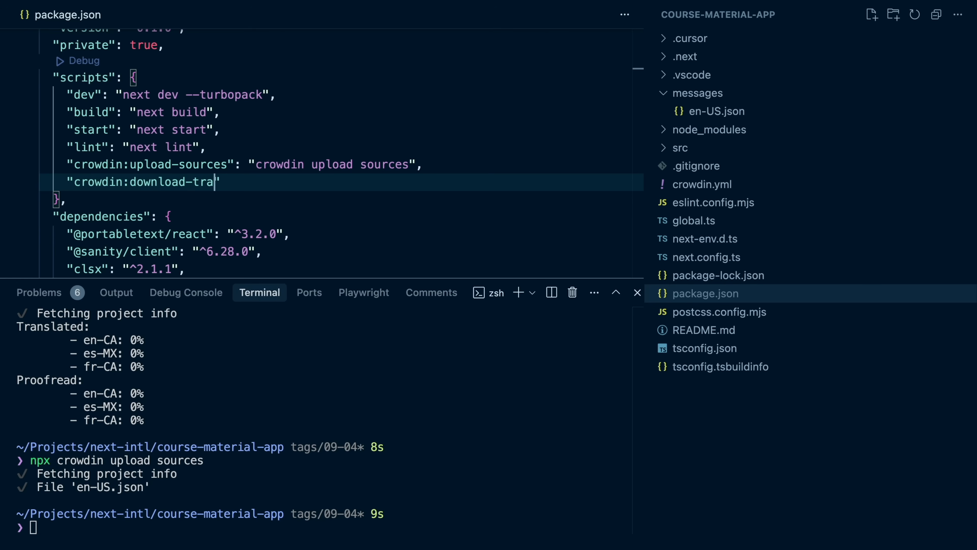
text(ions")
text(: "crowdin )
text(download)
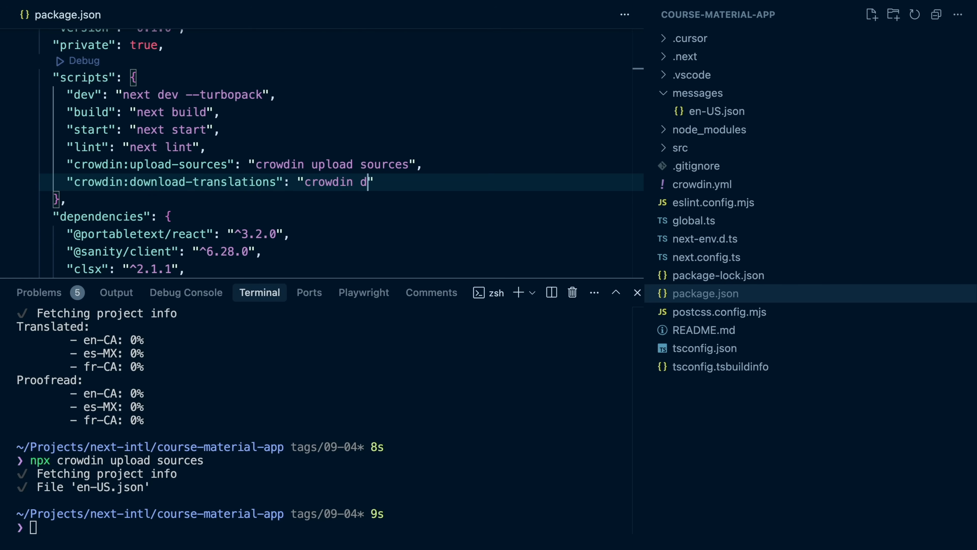
text(translations")
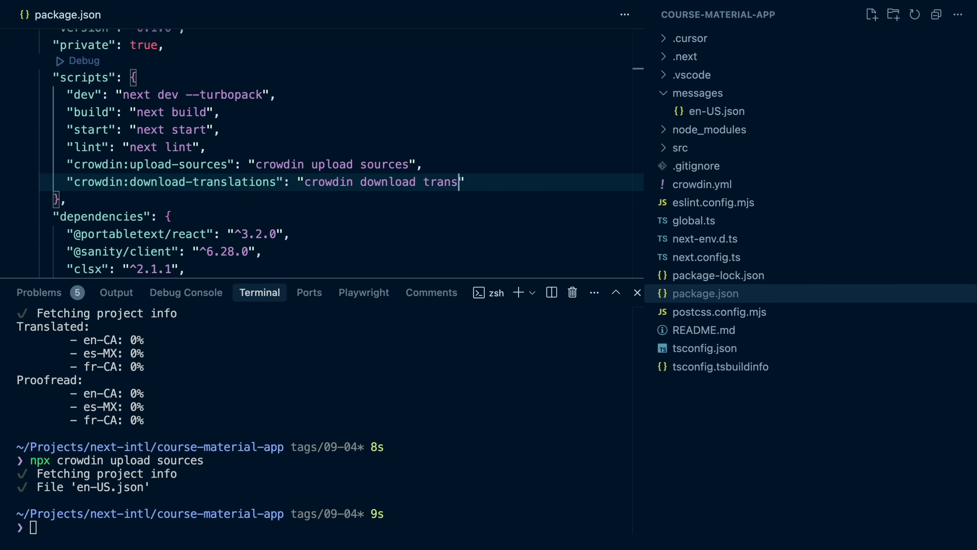
Run npm run crowdin:download-translations in the terminal to download the translated message files.
click(471, 422)
text(npm run crowdin:download-translations)
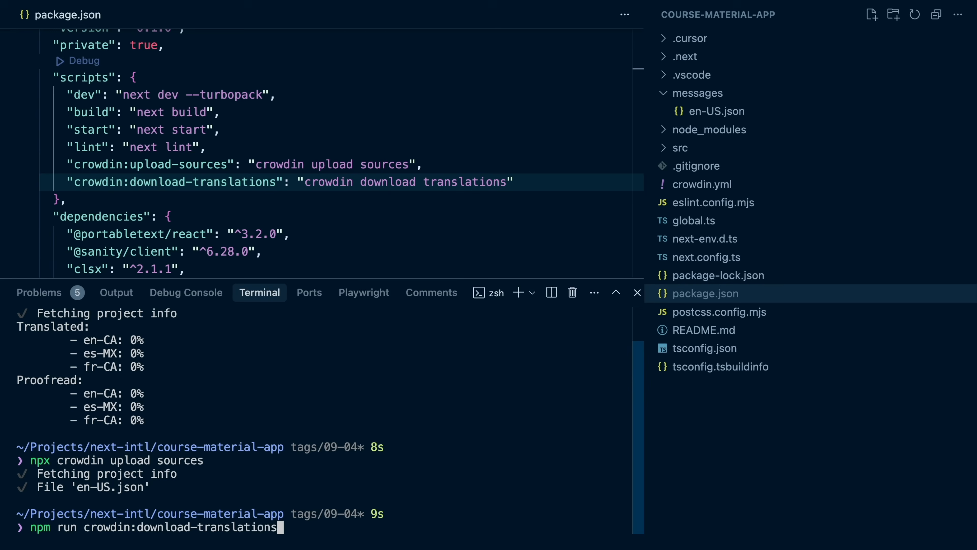
key(Return)
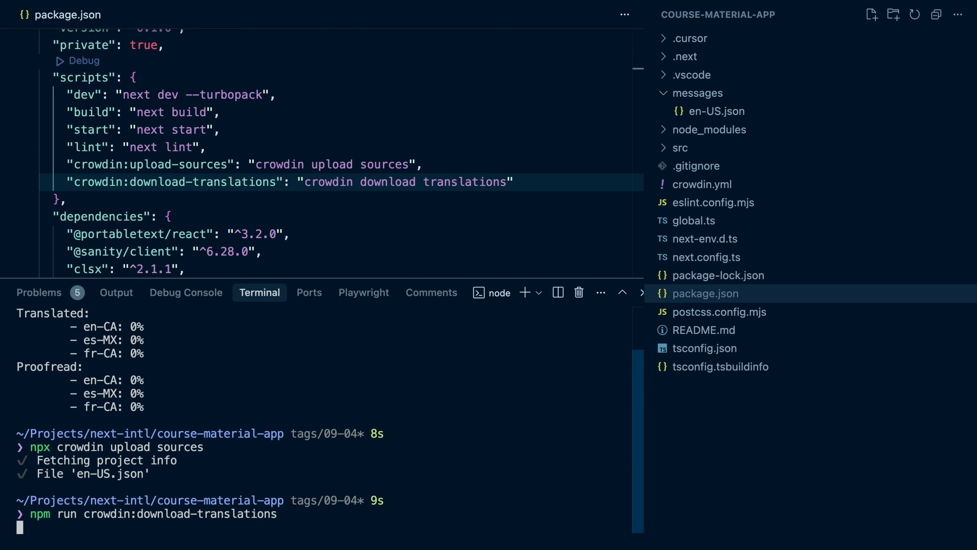